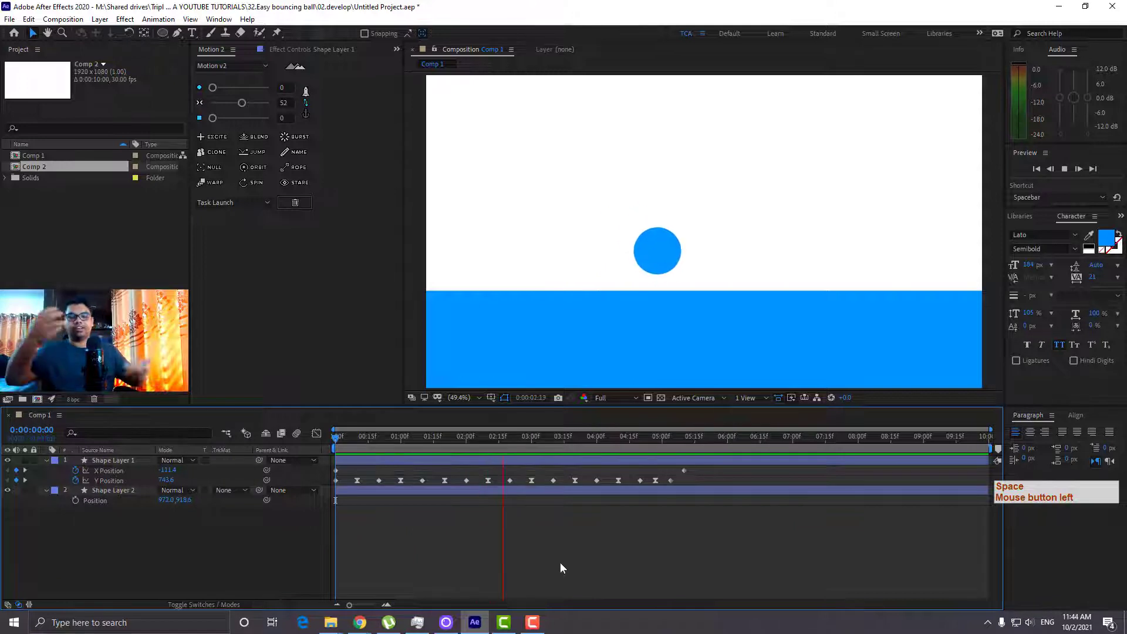
Stop the preview and create a new 1920 x 1080 composition at 30 fps with a 10-second duration
key("space")
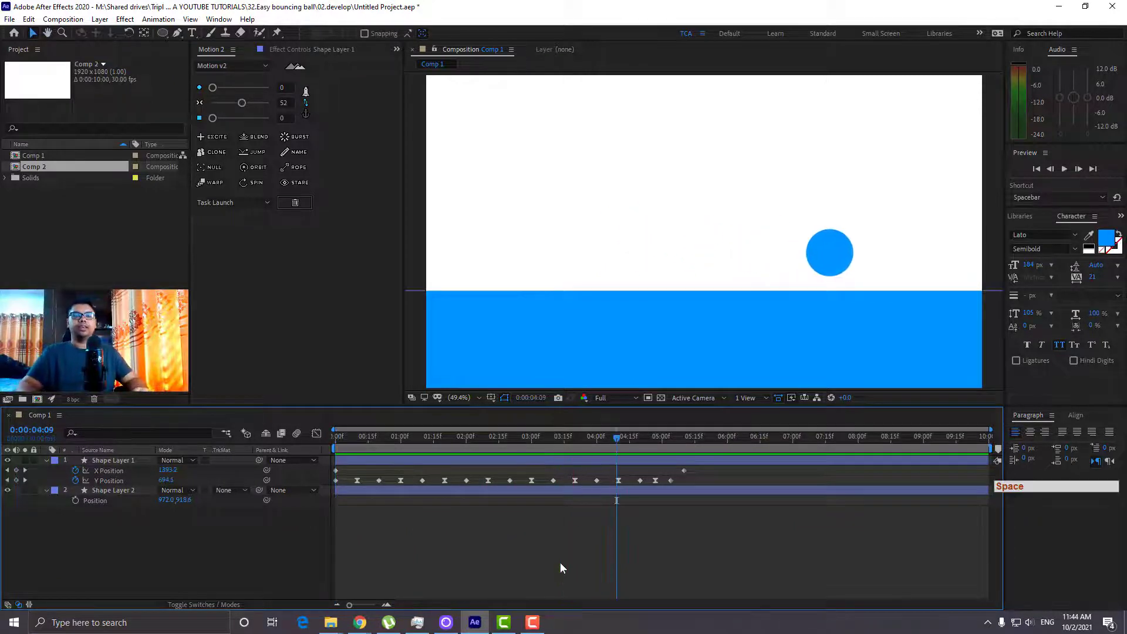
left_click(37, 399)
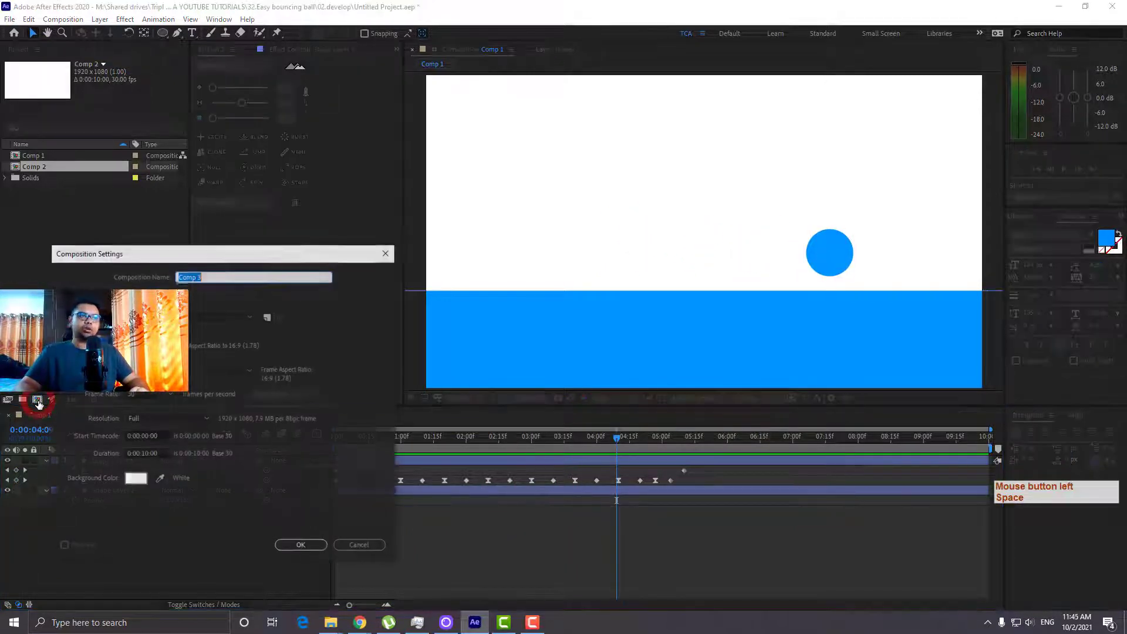
left_click(314, 546)
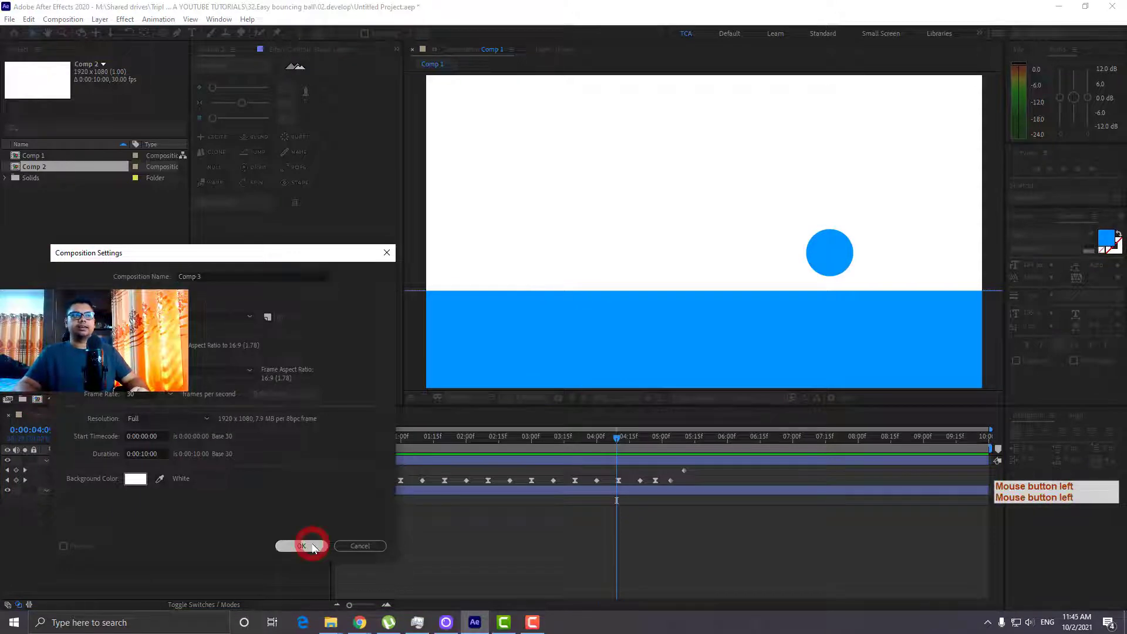
Draw a wide blue rectangle as the ground across the lower part of the frame, extending past its side and bottom edges
left_click_drag(163, 33, 188, 42)
scroll(613, 311, "down", 2)
left_click_drag(502, 267, 900, 366)
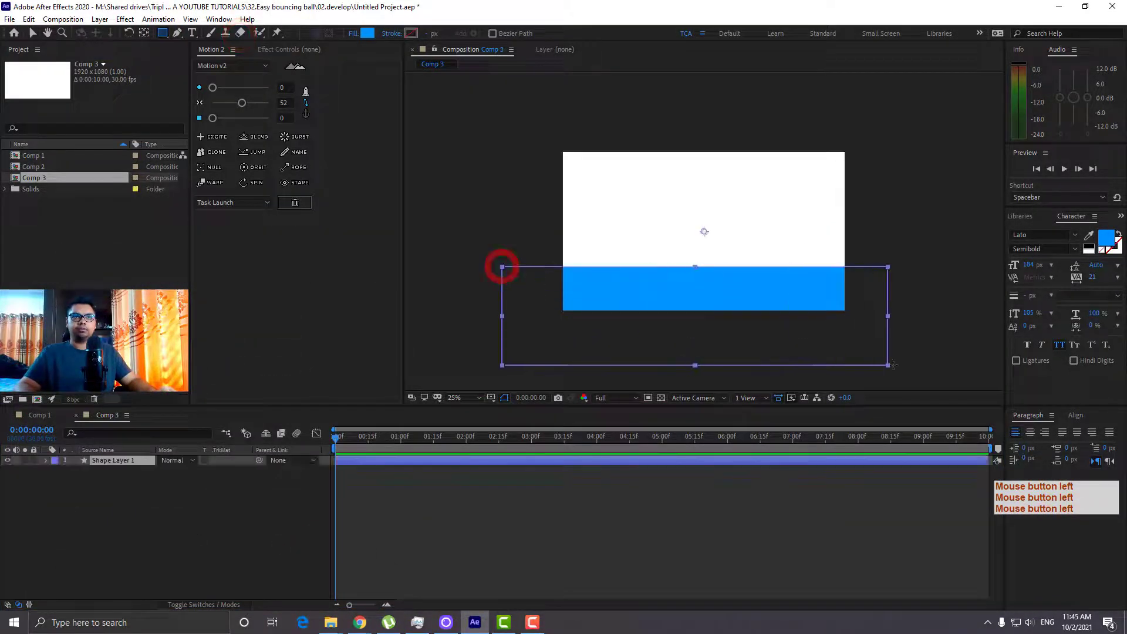
left_click(126, 565)
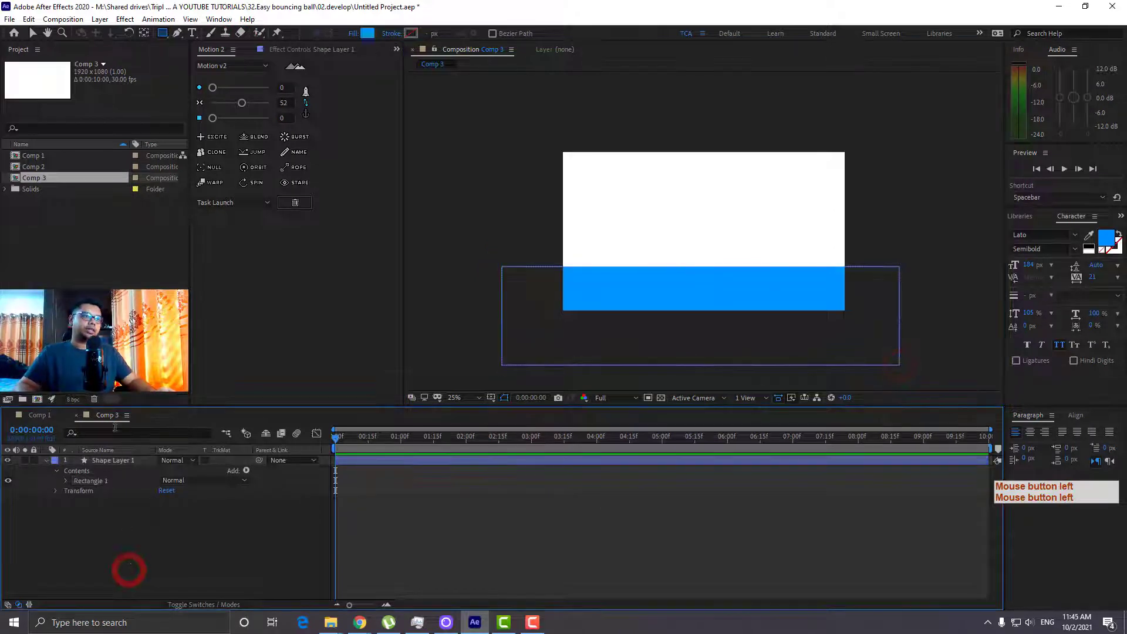
Show the title/action safe guides and draw a small blue circle from the frame's centre on its own shape layer
left_click_drag(164, 33, 228, 61)
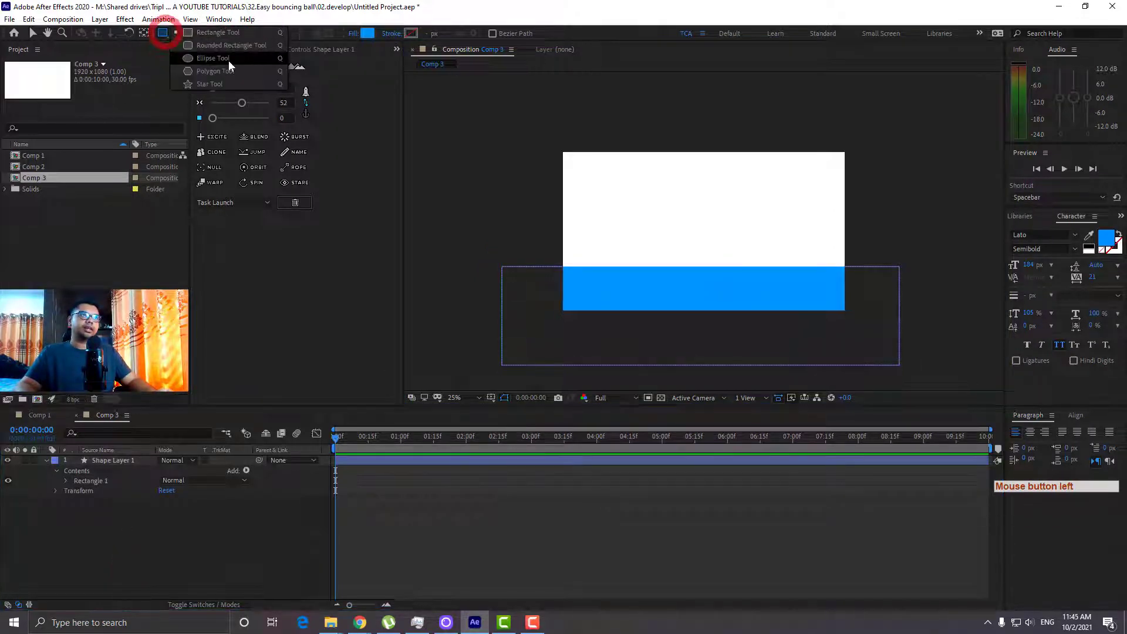
left_click(489, 403)
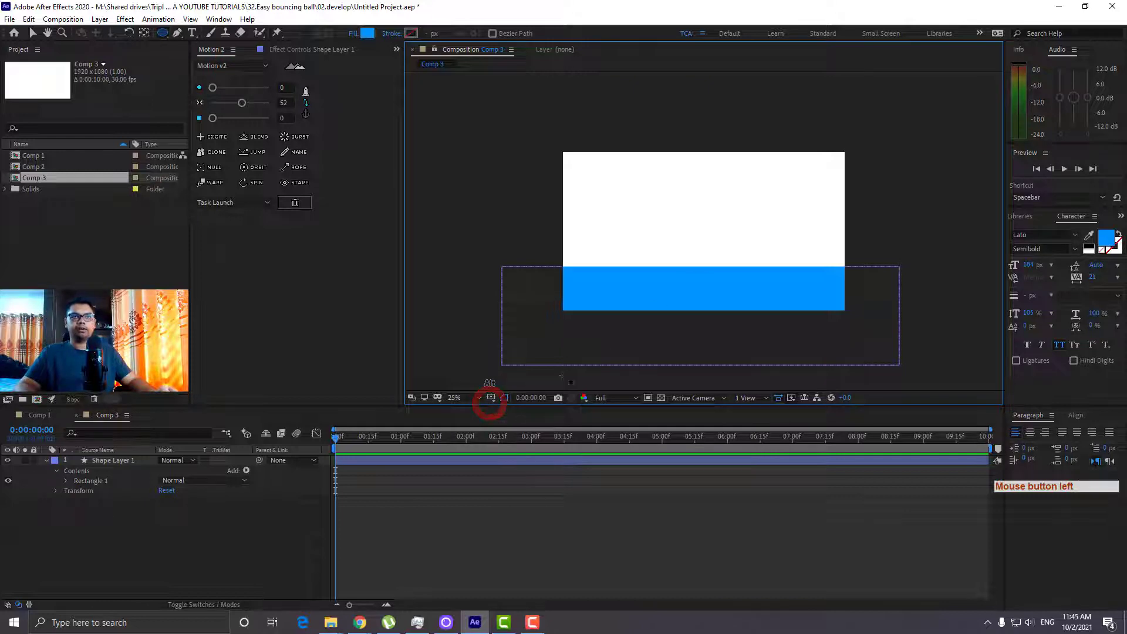
left_click(491, 398, "alt")
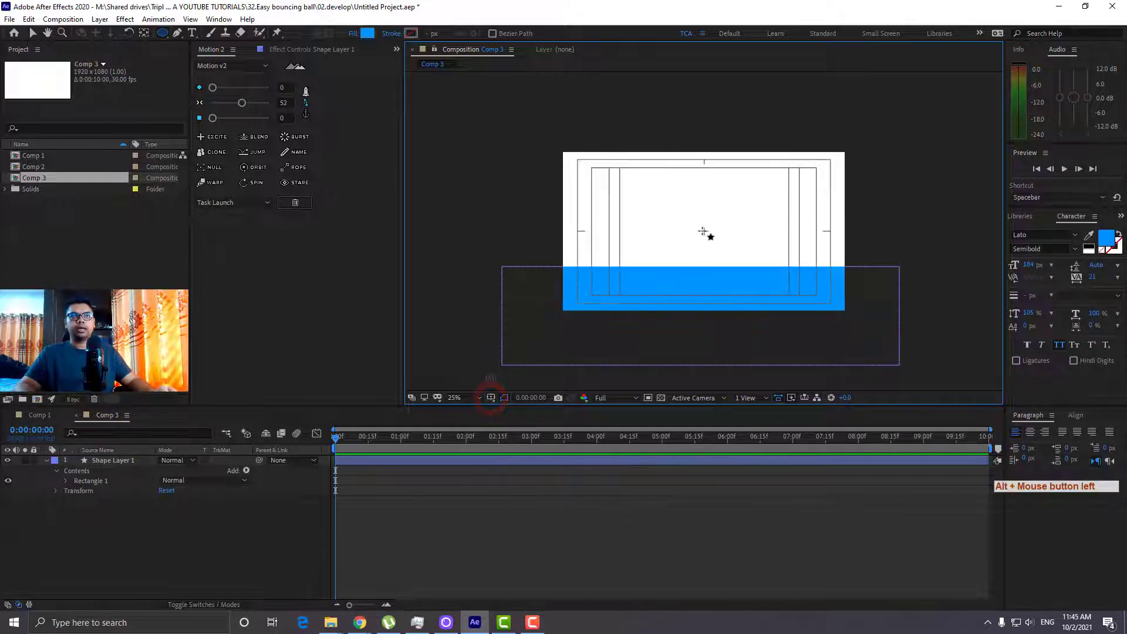
mouse_move(705, 232)
left_mouse_down()
mouse_move(727, 251)
mouse_move(719, 238)
left_mouse_up()
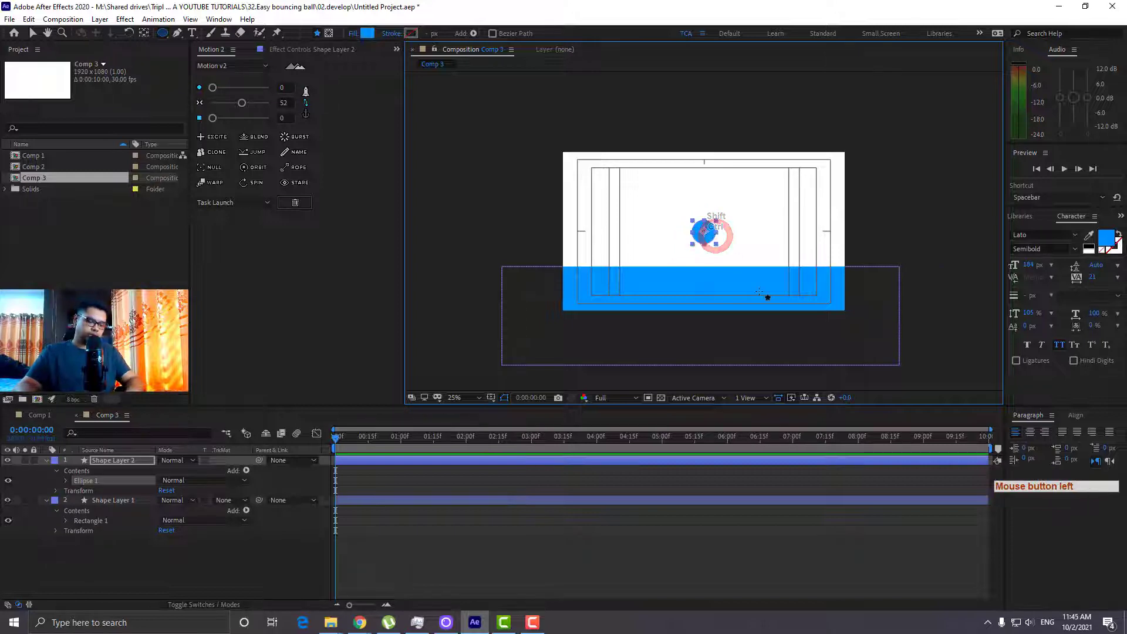
key("shift+slash")
Move the circle layer's anchor point to the bottom edge of the circle, leaving the circle centred in the frame
left_click(32, 33)
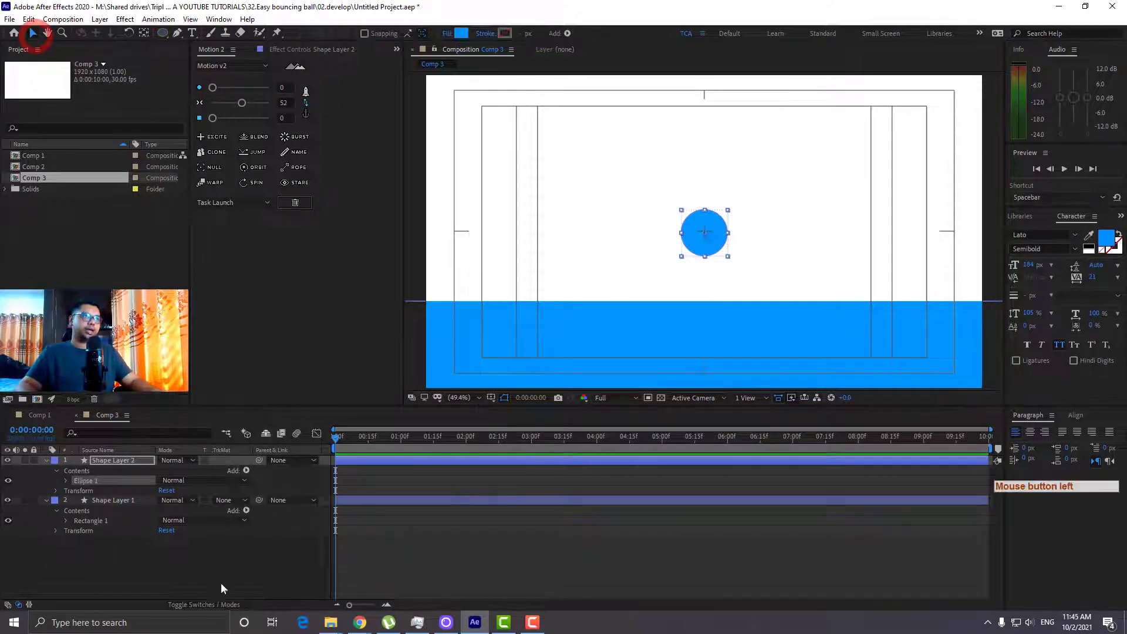
left_click(115, 460)
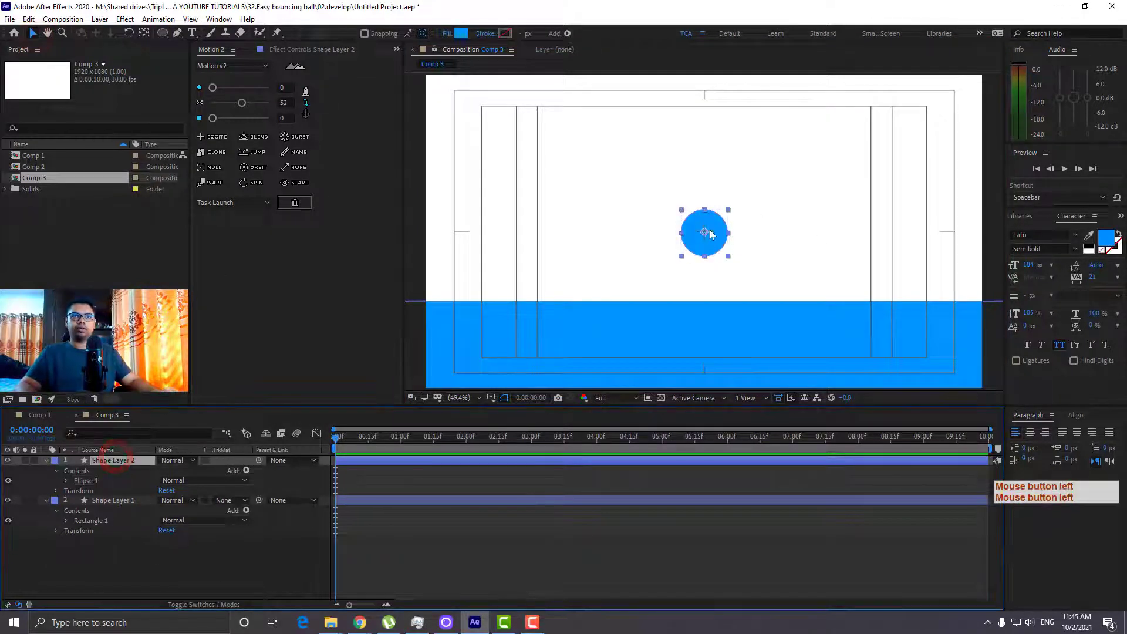
left_click(144, 32)
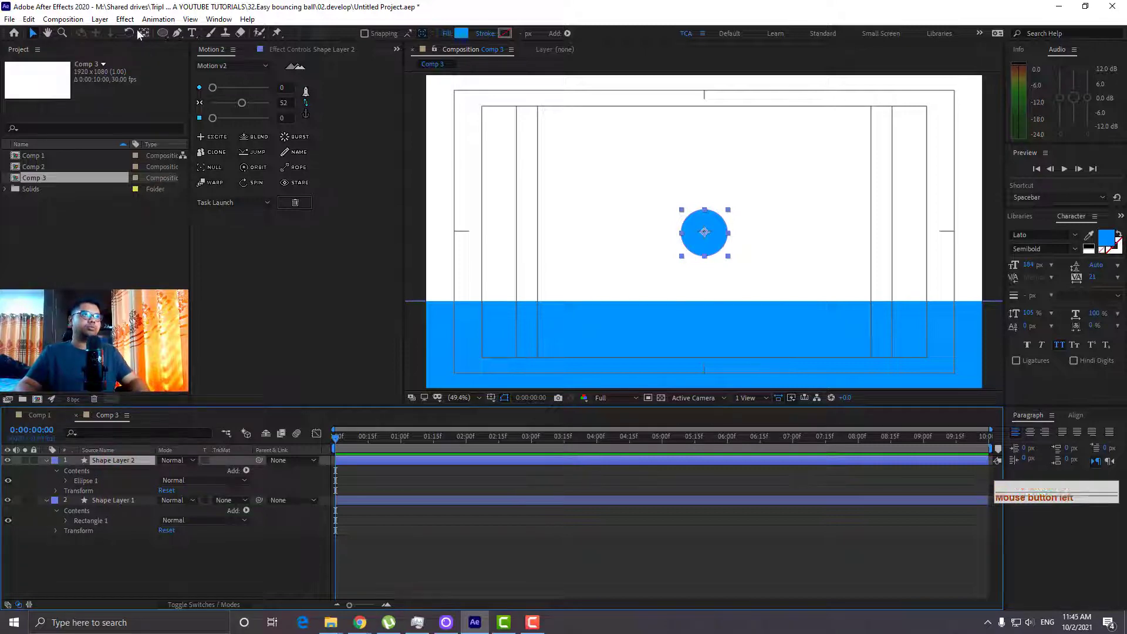
left_click_drag(704, 233, 708, 265)
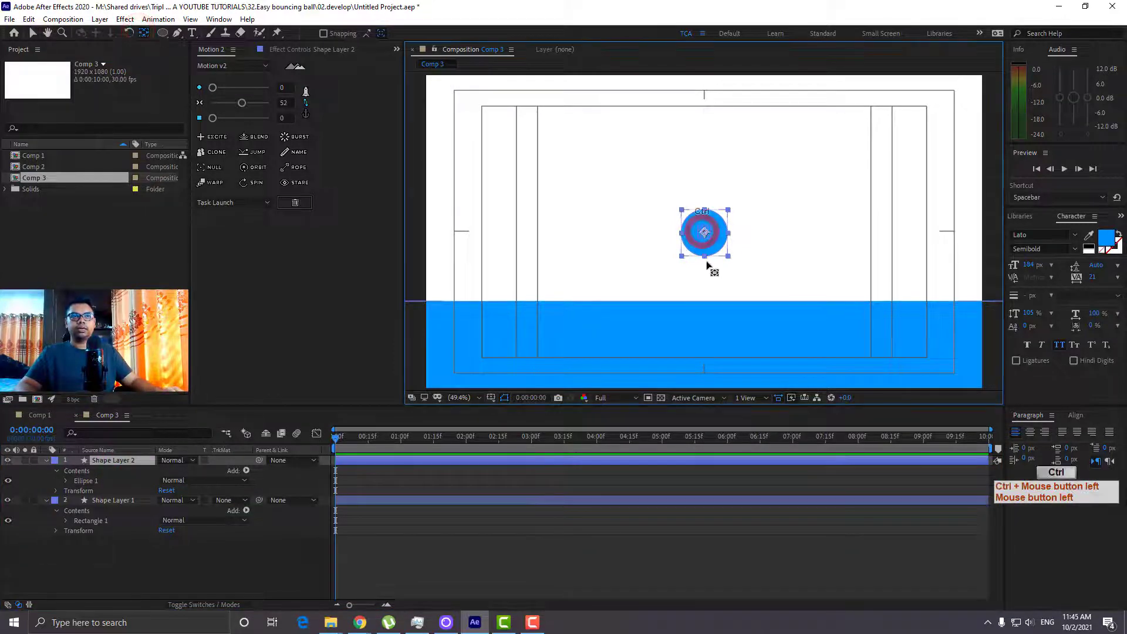
left_click(33, 33)
left_click_drag(713, 242, 603, 238)
key("ctrl+z")
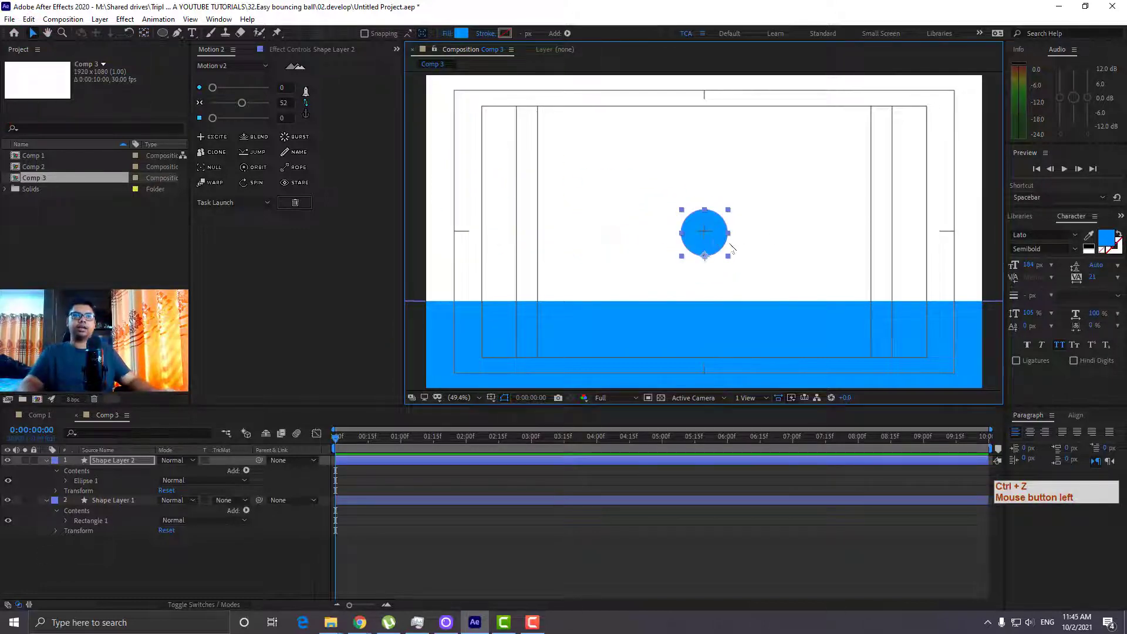
left_click(718, 239)
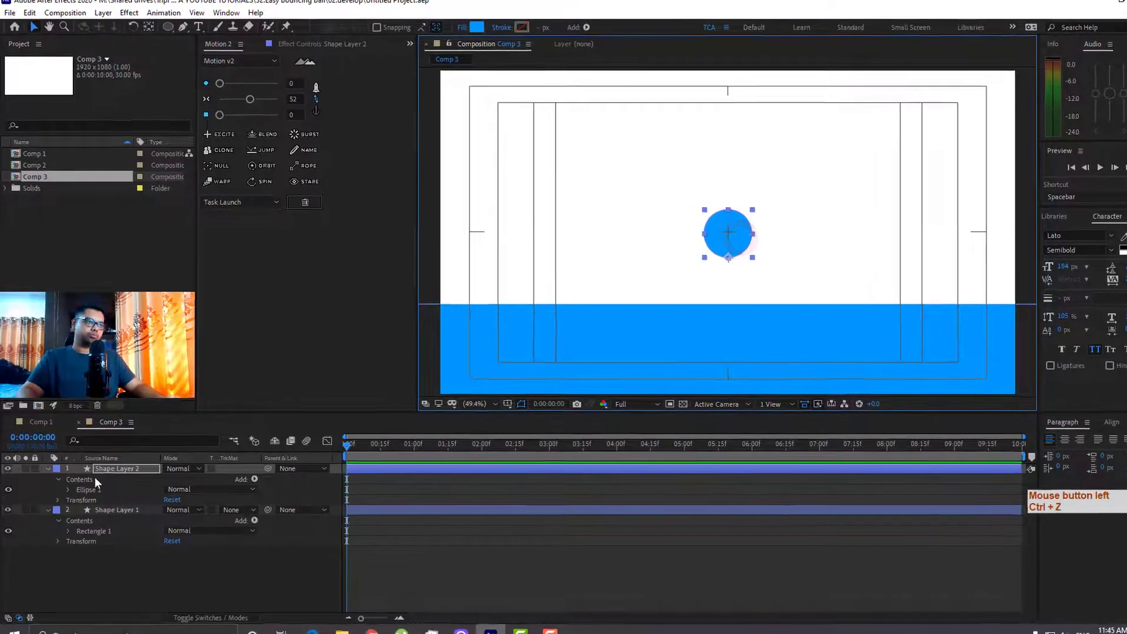
Reveal the circle layer's Position property and separate its dimensions into X and Y
left_click(107, 462)
key("p")
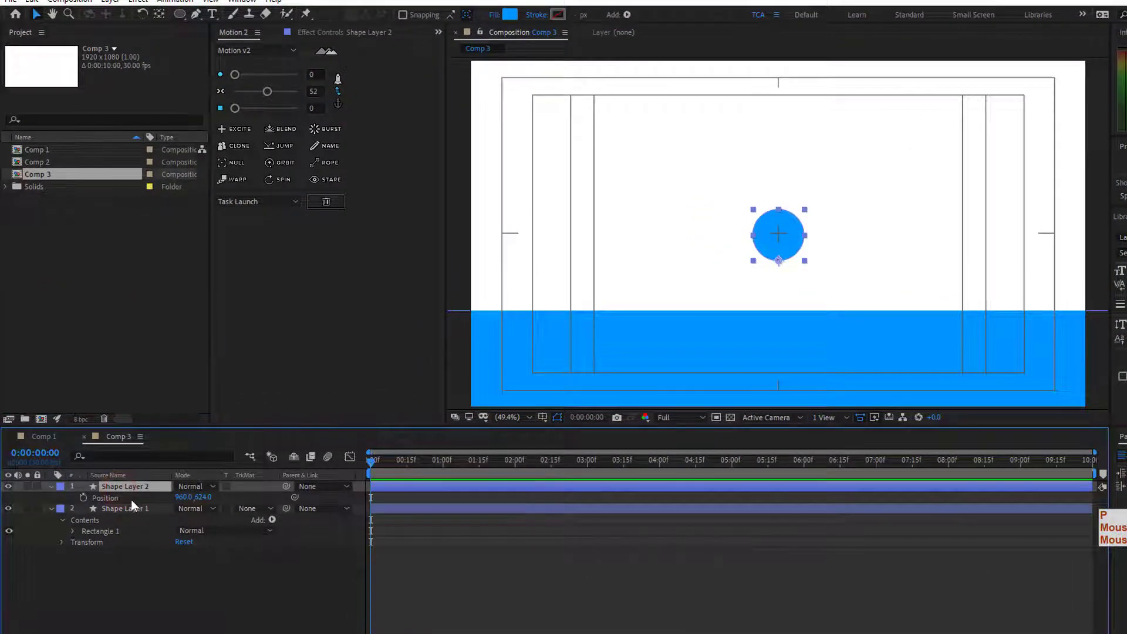
right_click(131, 499)
left_click(191, 338)
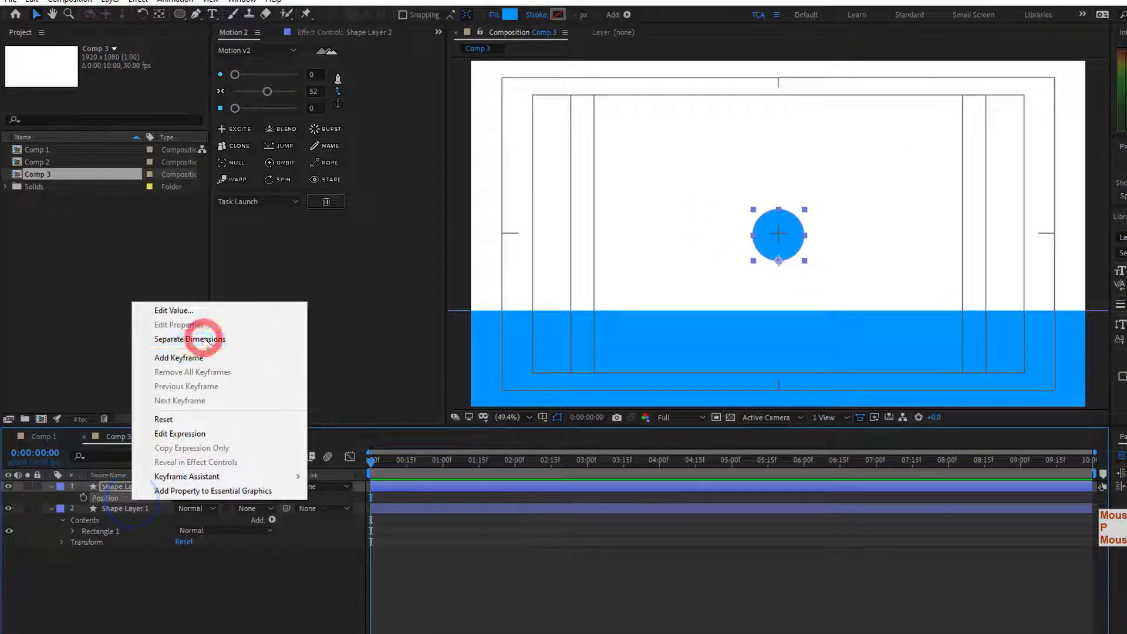
left_click(142, 596)
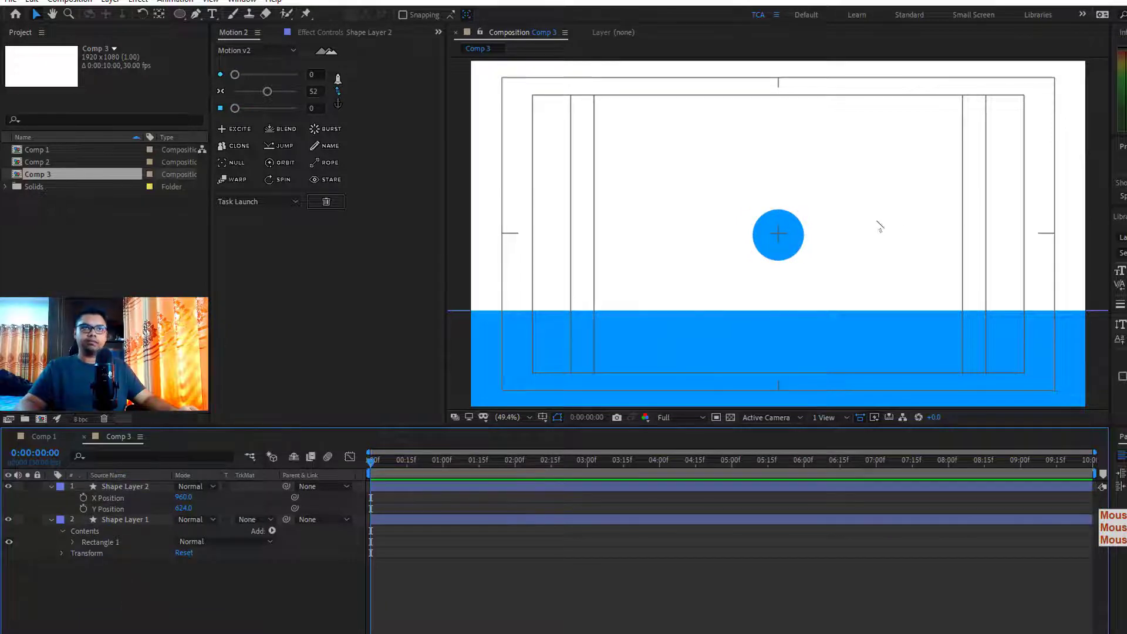
Move the circle straight down onto the ground's top edge, at Y Position 780
left_click_drag(790, 242, 796, 297)
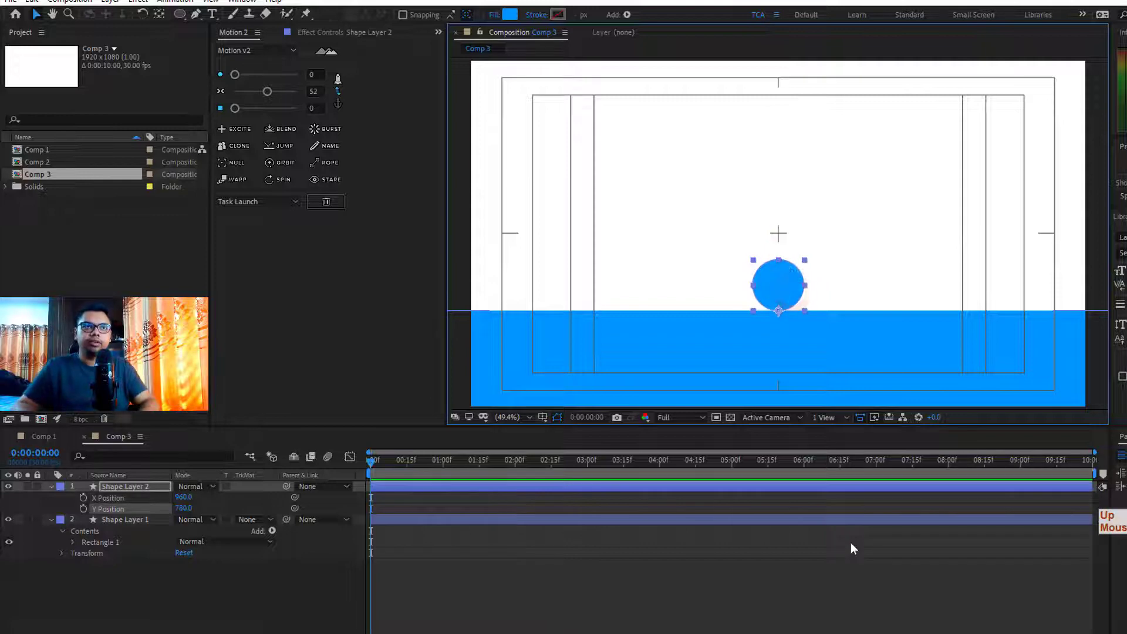
key("Up")
key("Up")
left_click(749, 611)
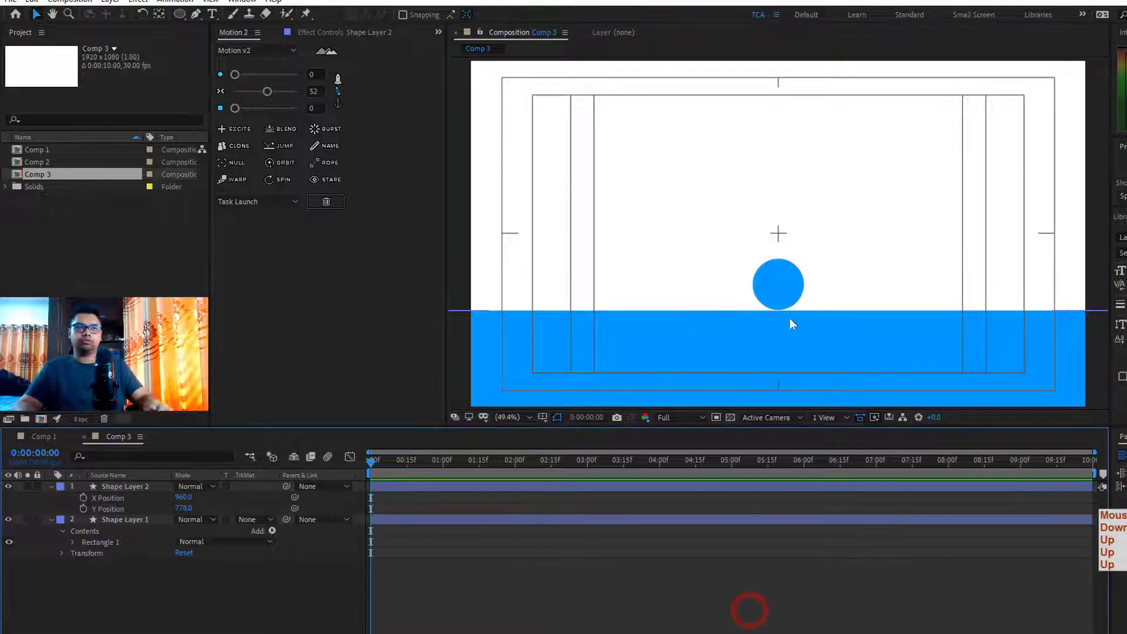
left_click(784, 280)
key("Down")
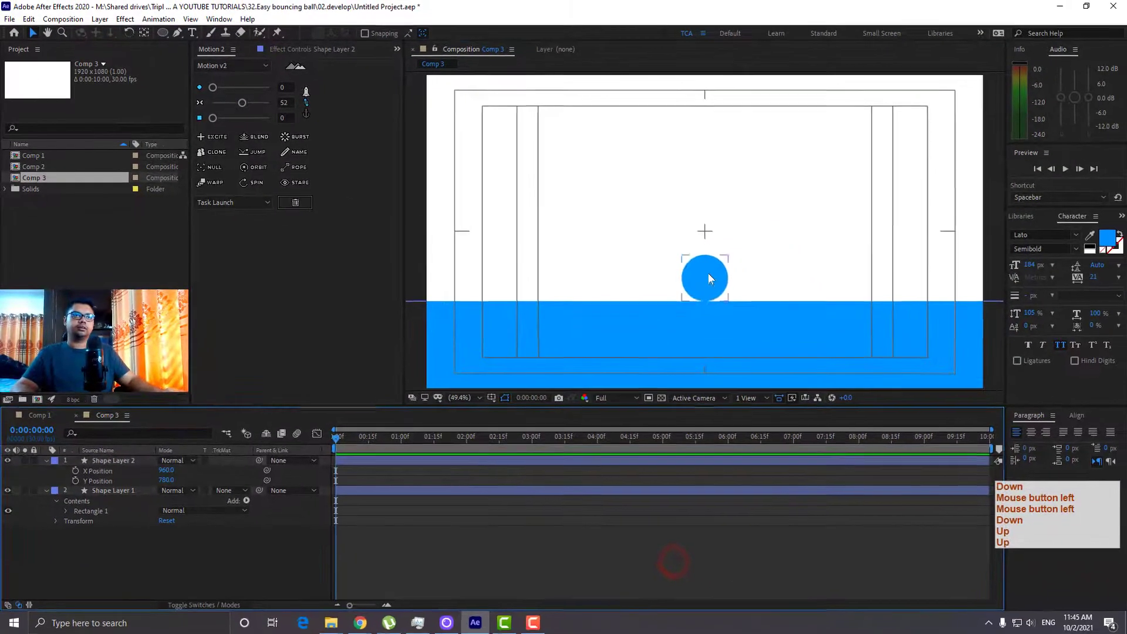
Keyframe the circle's Y Position at frame 0 and at frame 20 with the same value of 780
left_click(708, 273)
left_click(75, 481)
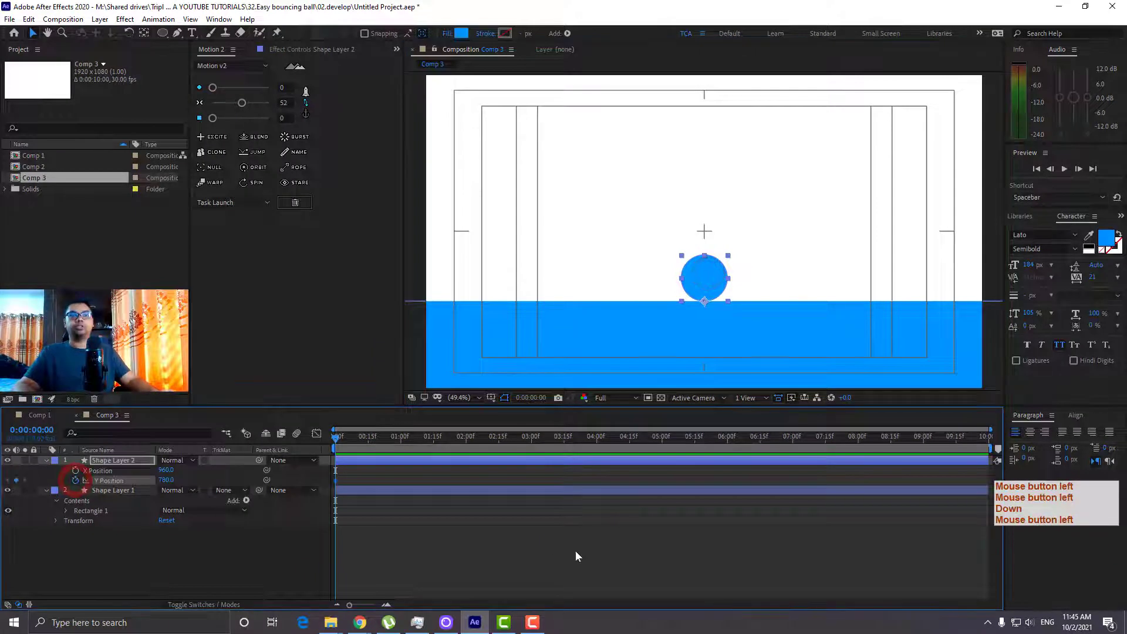
key("shift+Page_Down")
key("shift+Page_Down")
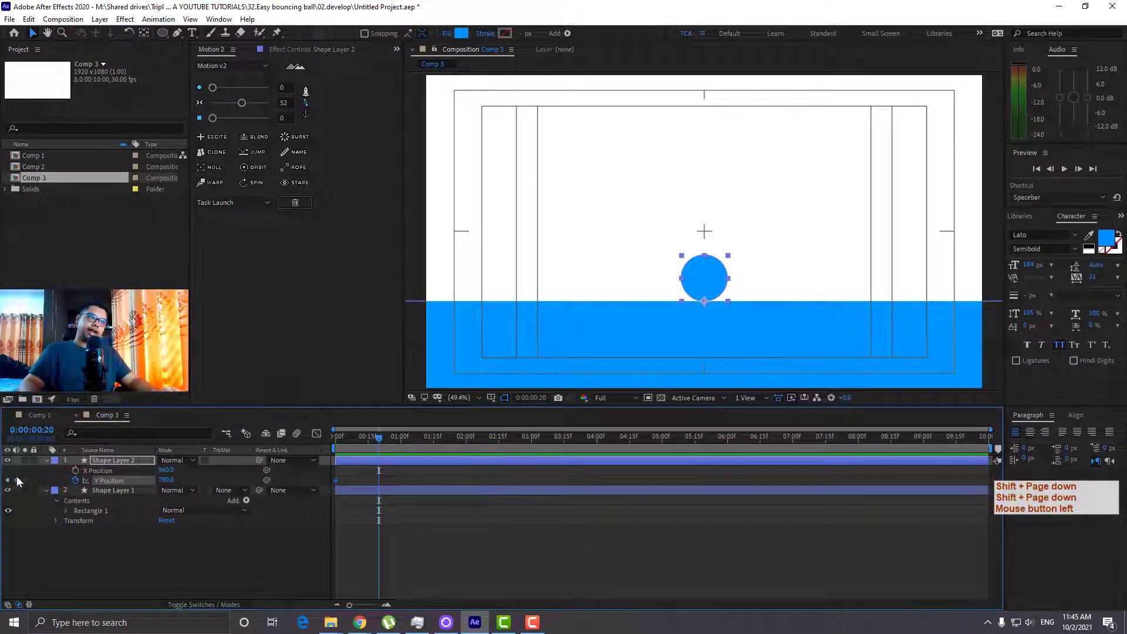
left_click(16, 480)
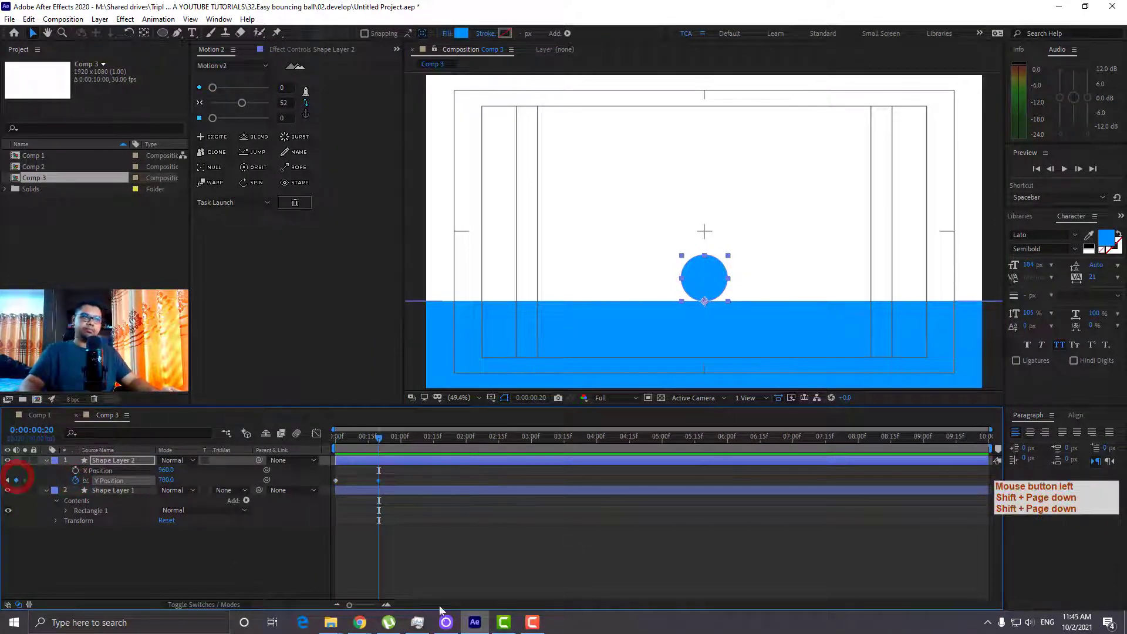
At frame 10, raise the circle by setting its Y Position to 531, adding a keyframe between the two ground keyframes
key("shift+Page_Up")
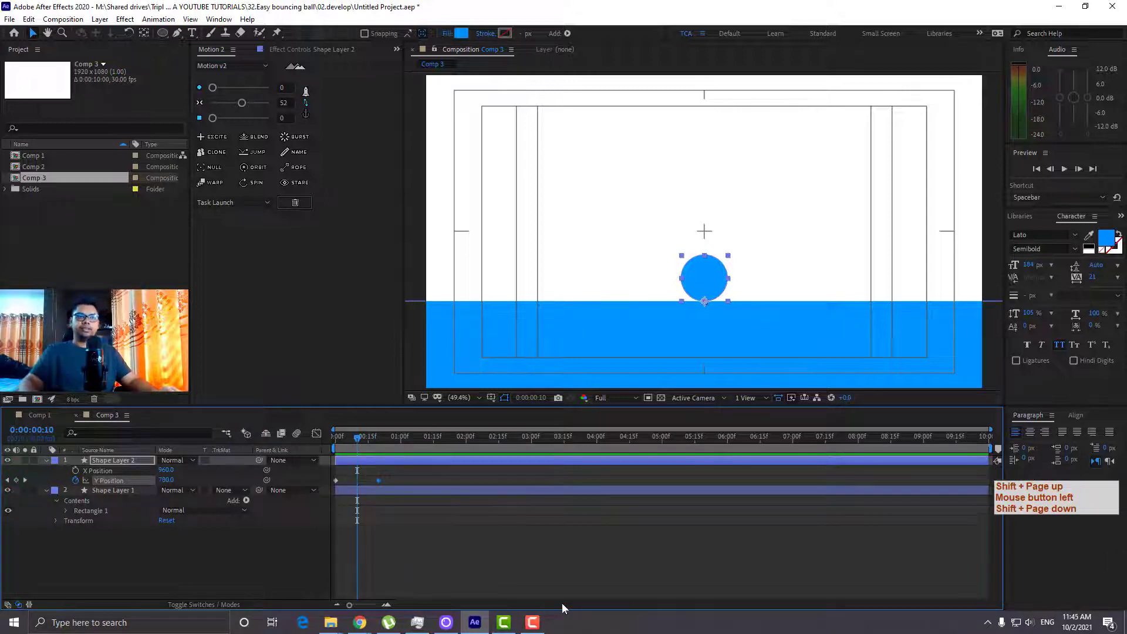
left_click(623, 572)
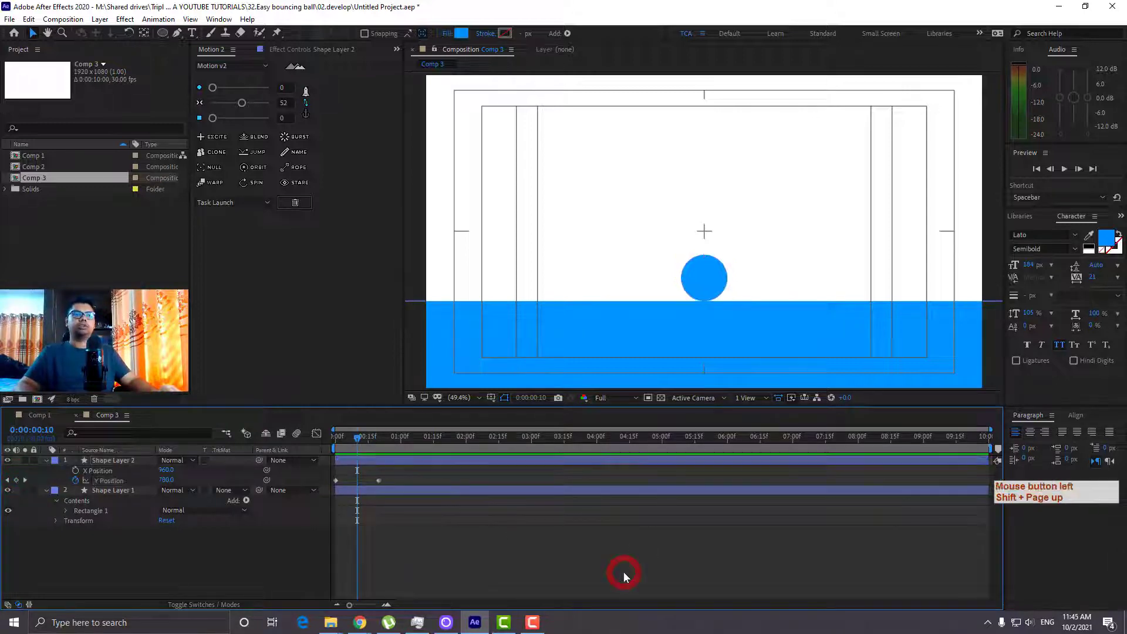
left_click(622, 460)
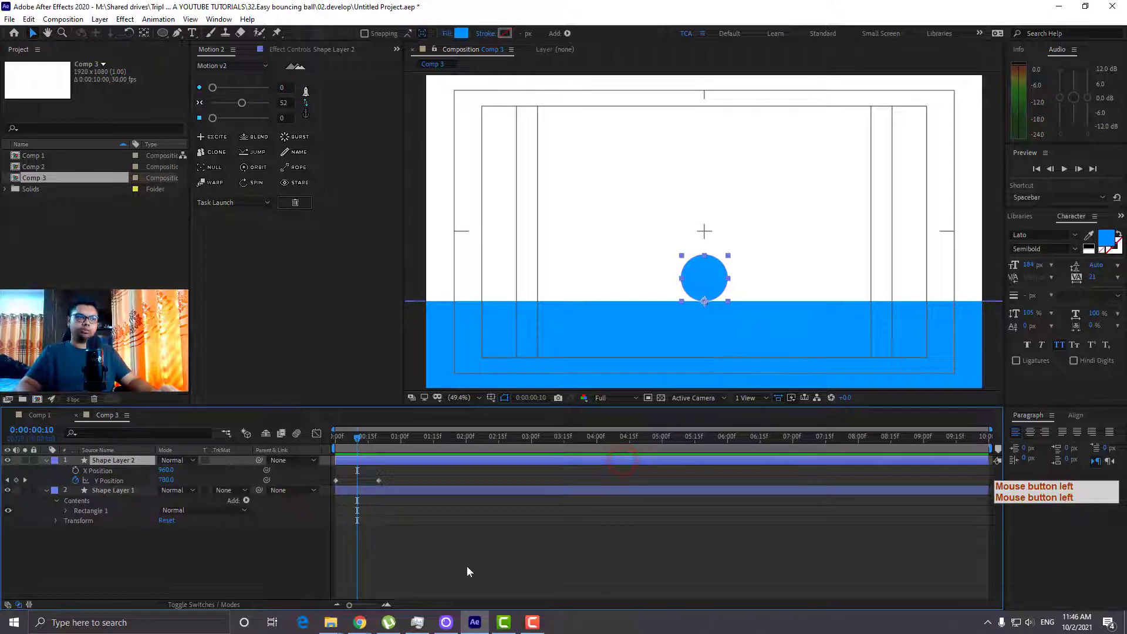
left_click_drag(167, 483, 18, 480)
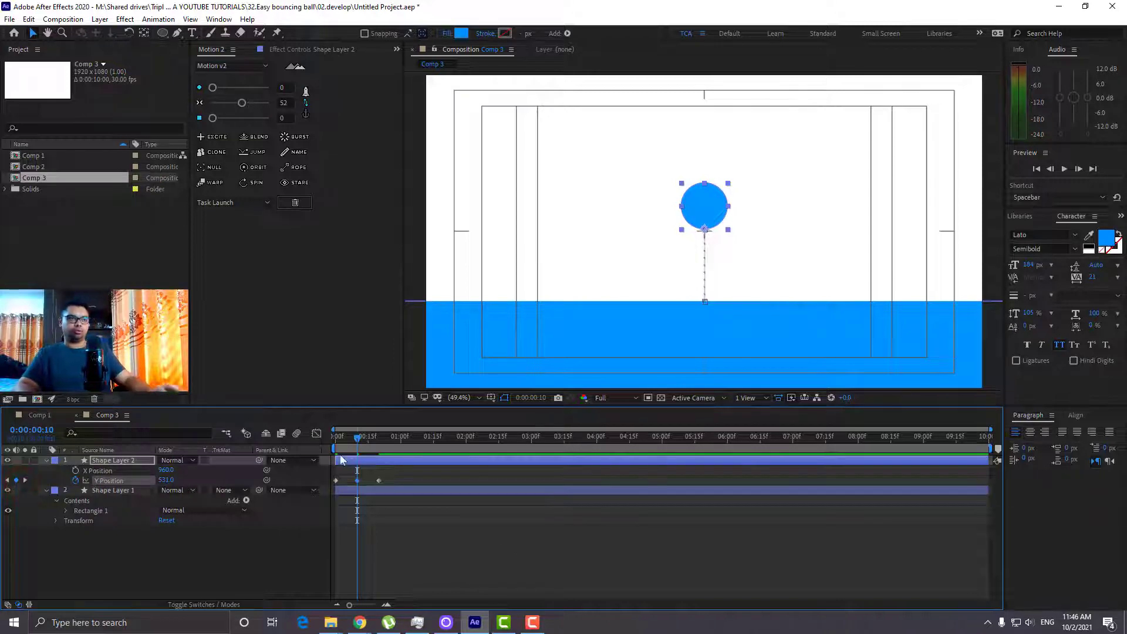
left_click(450, 552)
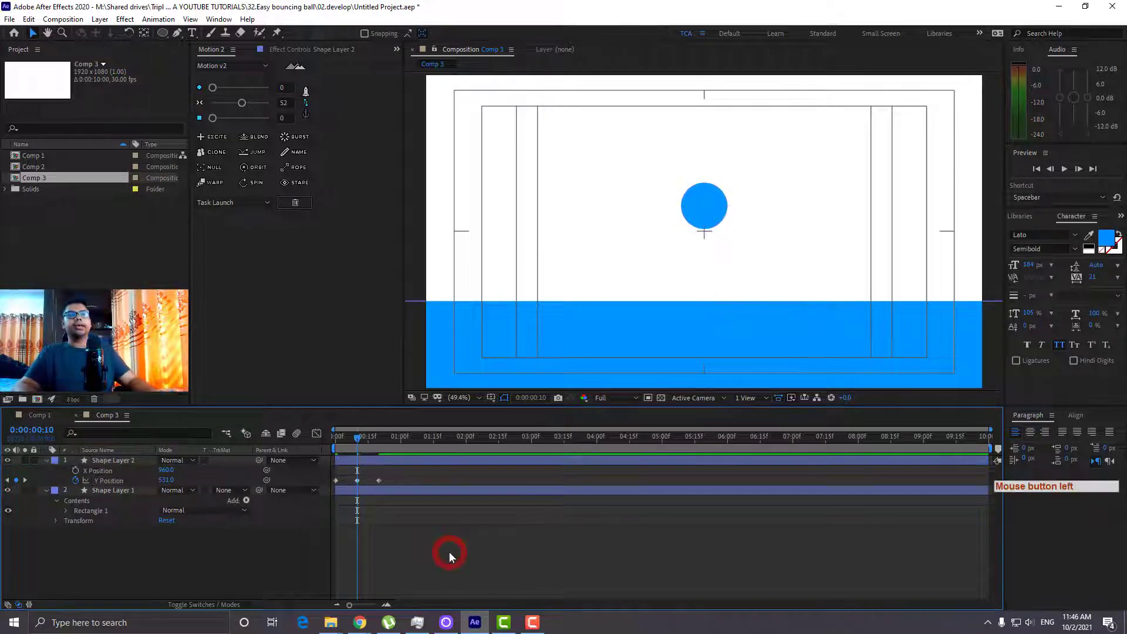
Apply Easy Ease to the circle's middle Y Position keyframe and check its curve in the graph editor
left_click(357, 475)
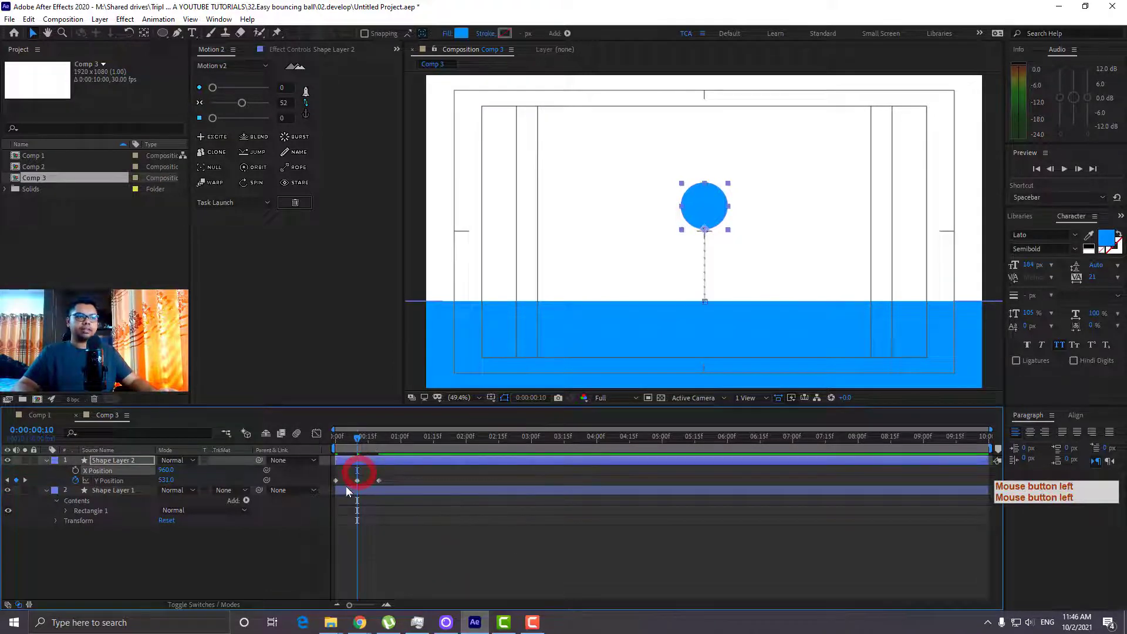
left_click(344, 489)
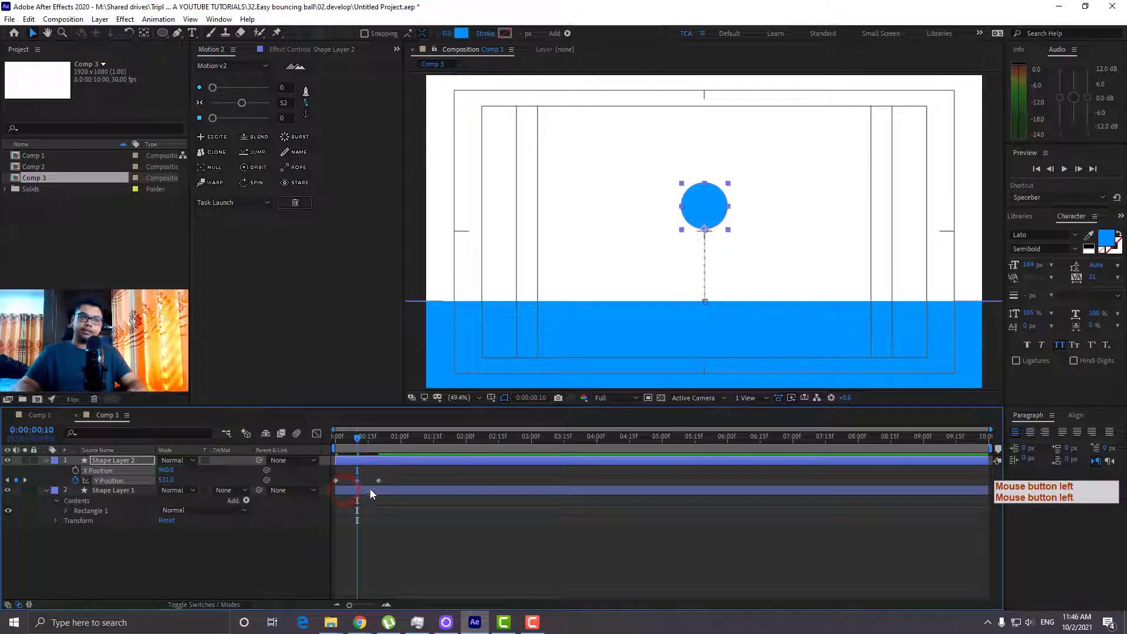
right_click(356, 482)
mouse_move(404, 478)
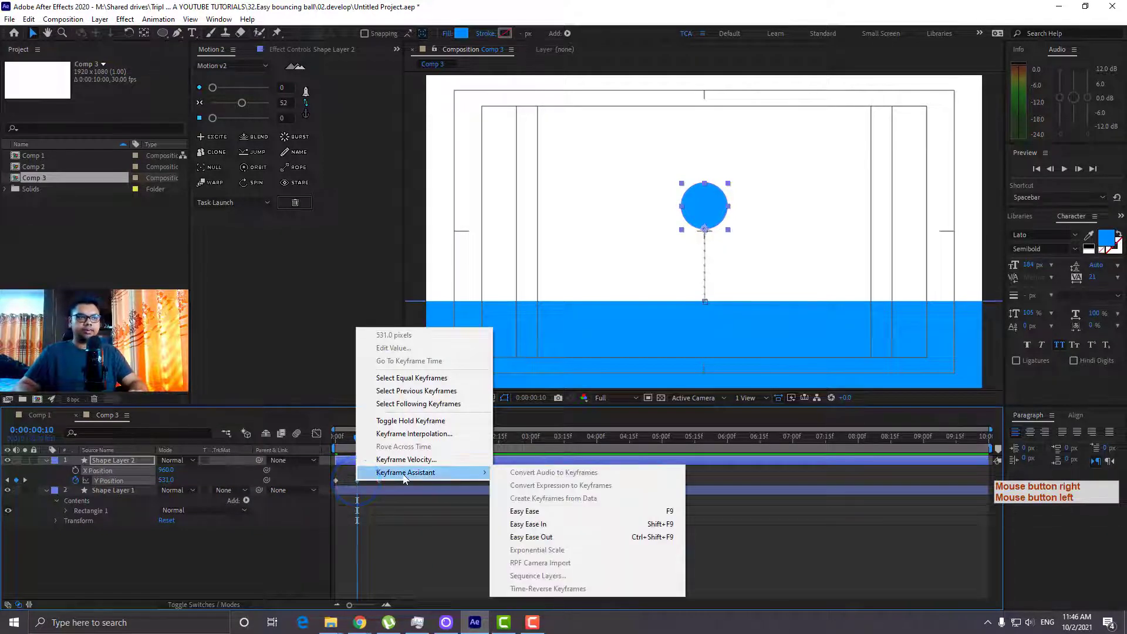
left_click(543, 513)
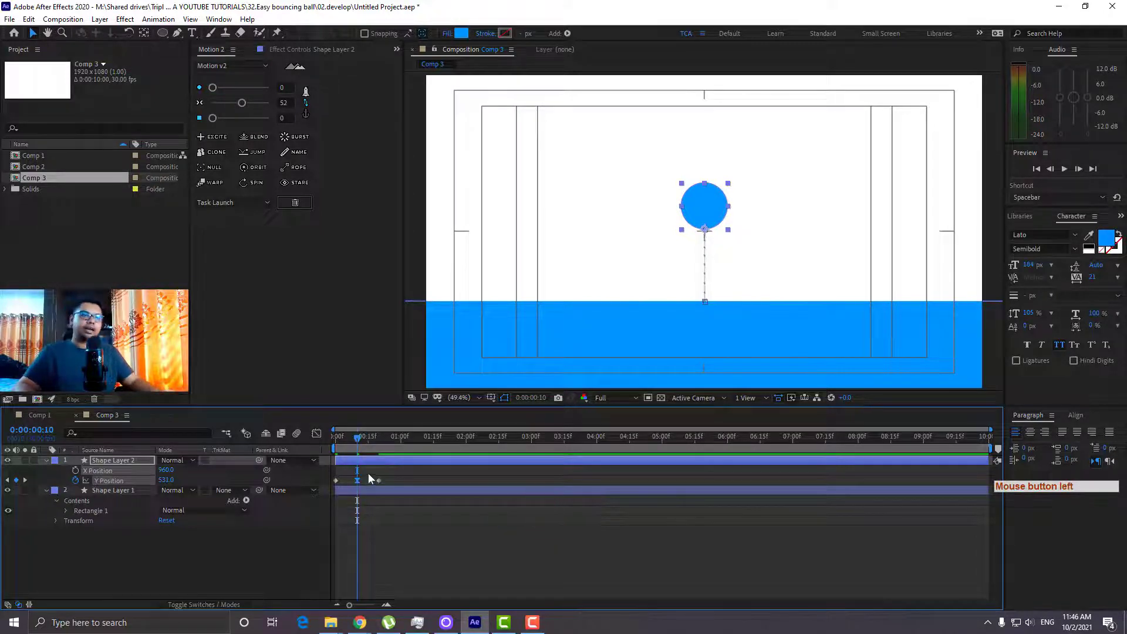
left_click(315, 433)
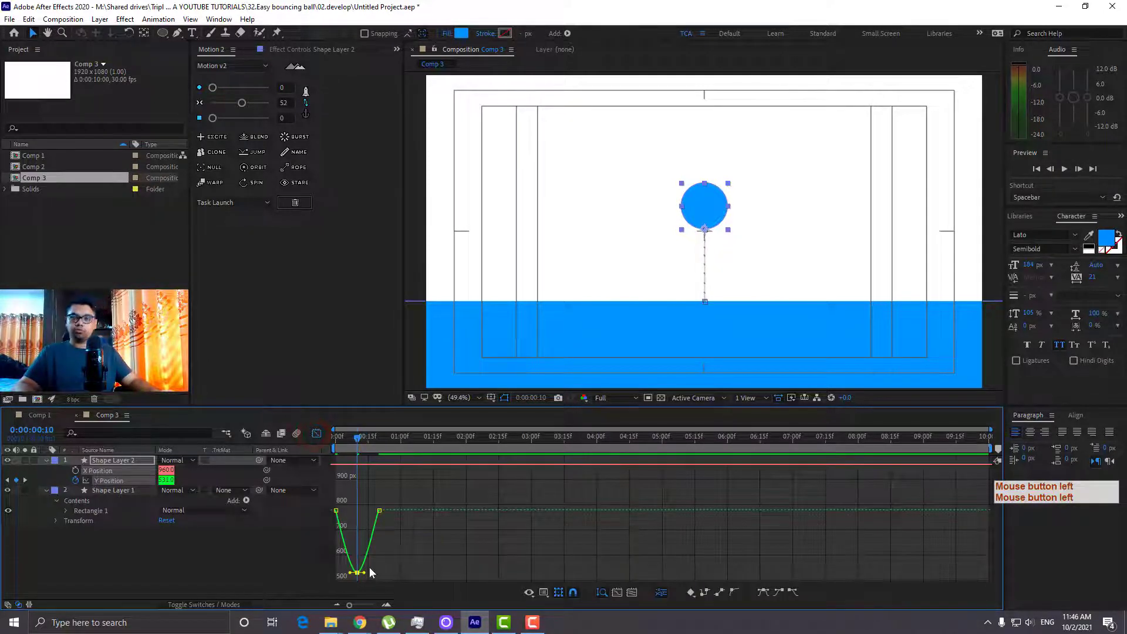
left_click(317, 434)
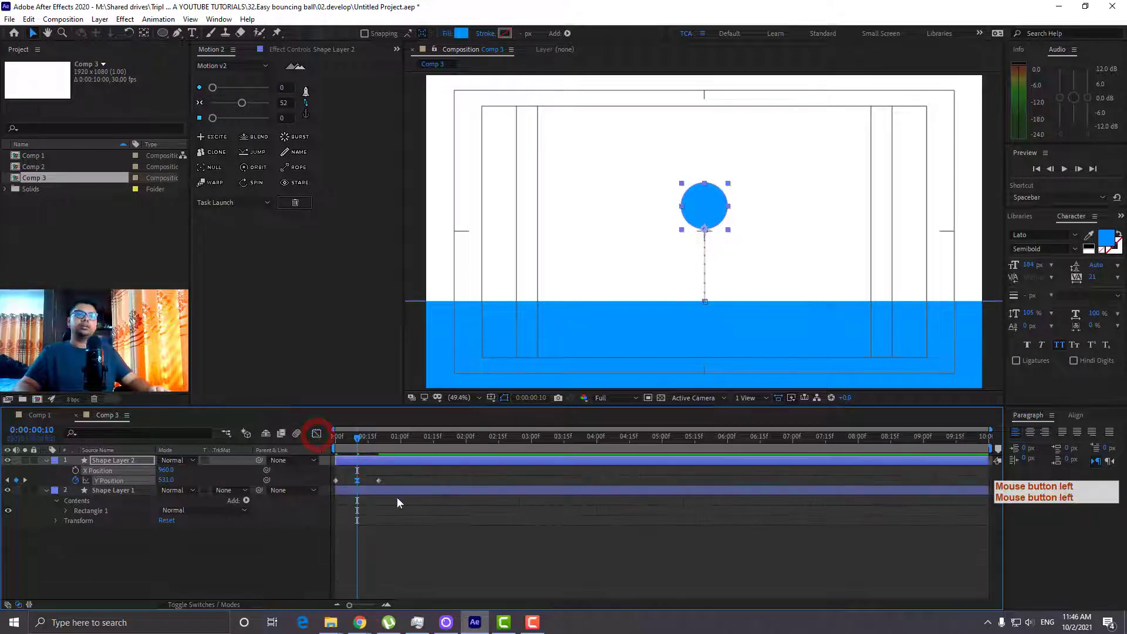
Set the ease strength of the circle's middle Y Position keyframe to 55 in Motion 2 and check the value graph
left_click(241, 104)
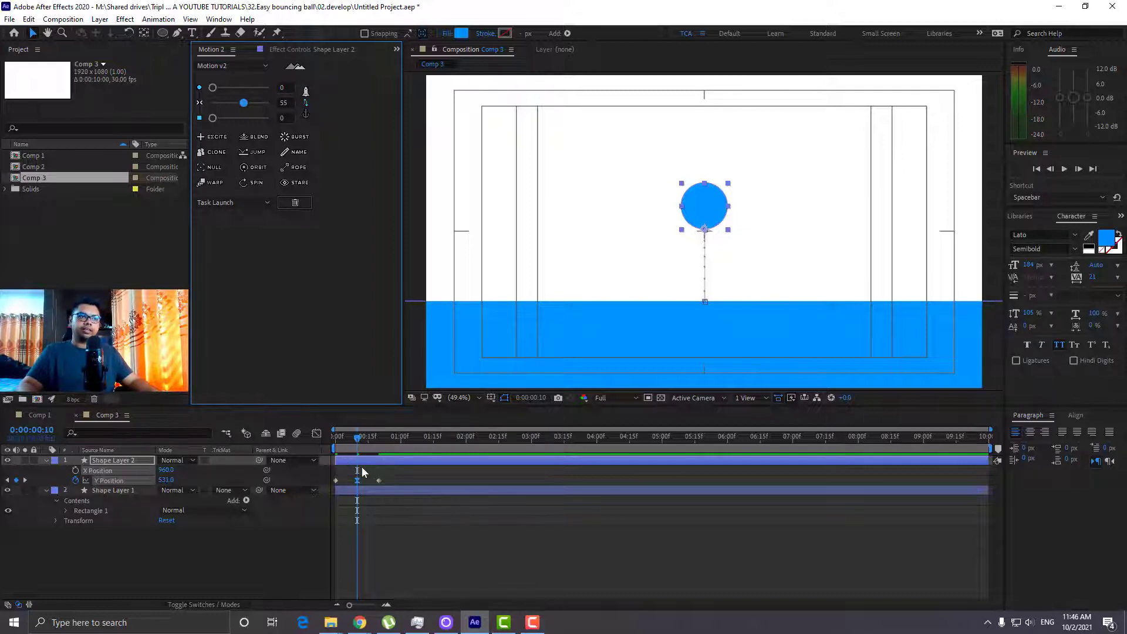
left_click(344, 491)
left_click(317, 434)
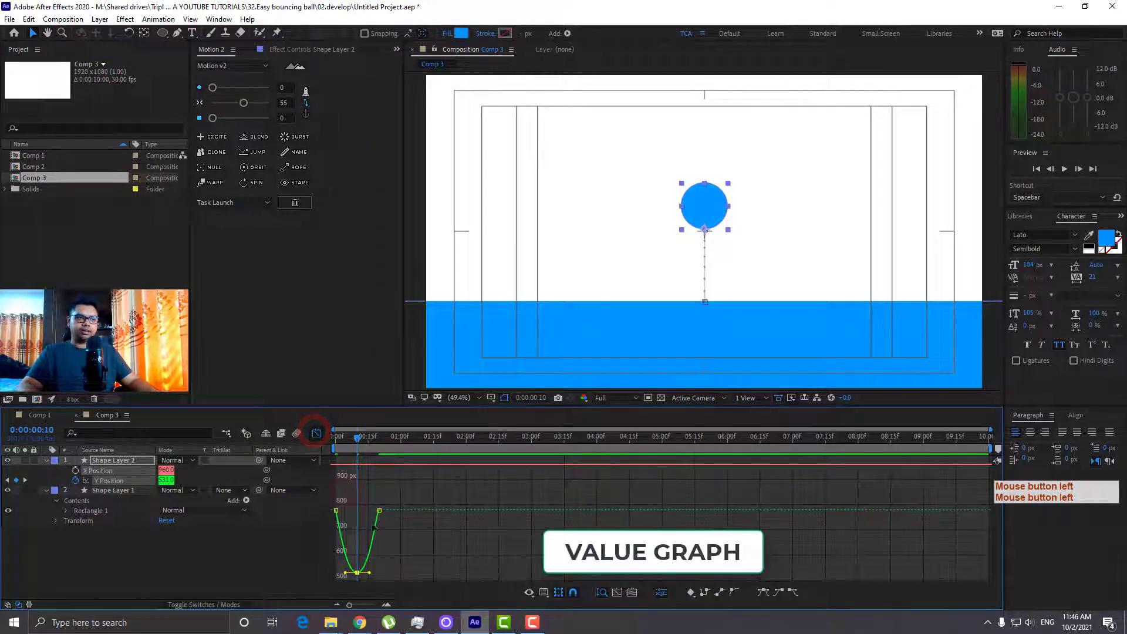
left_click(316, 434)
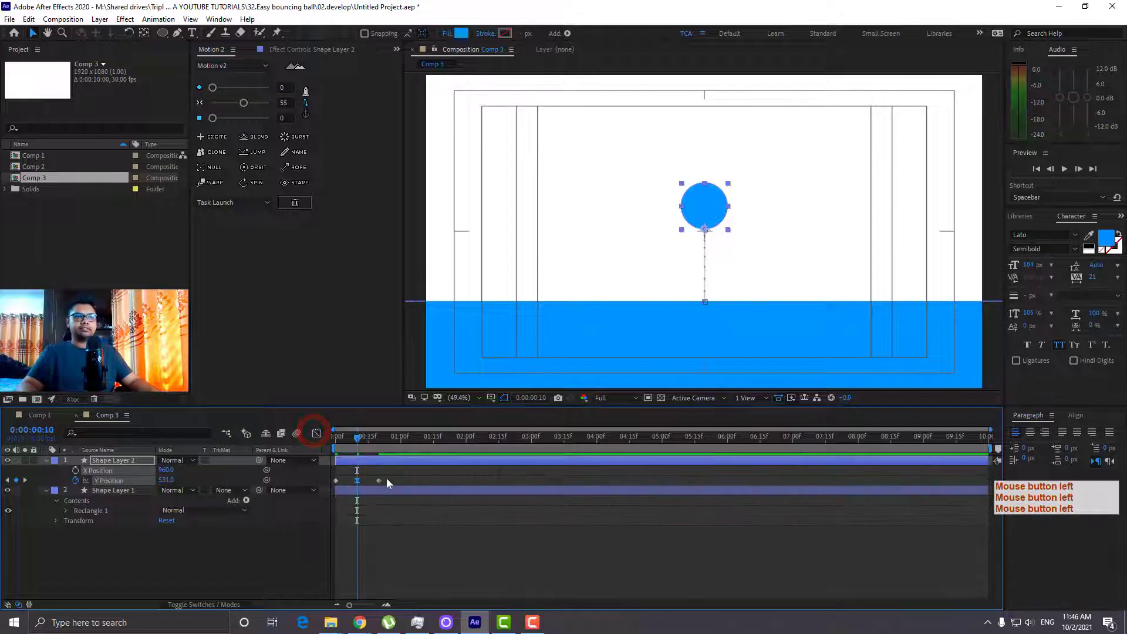
Copy the circle's three Y Position keyframes and paste them at 0:00:00:20, 0:00:01:10 and 0:00:02:00 to repeat the bounce
left_click_drag(386, 479, 324, 485)
key("ctrl+c")
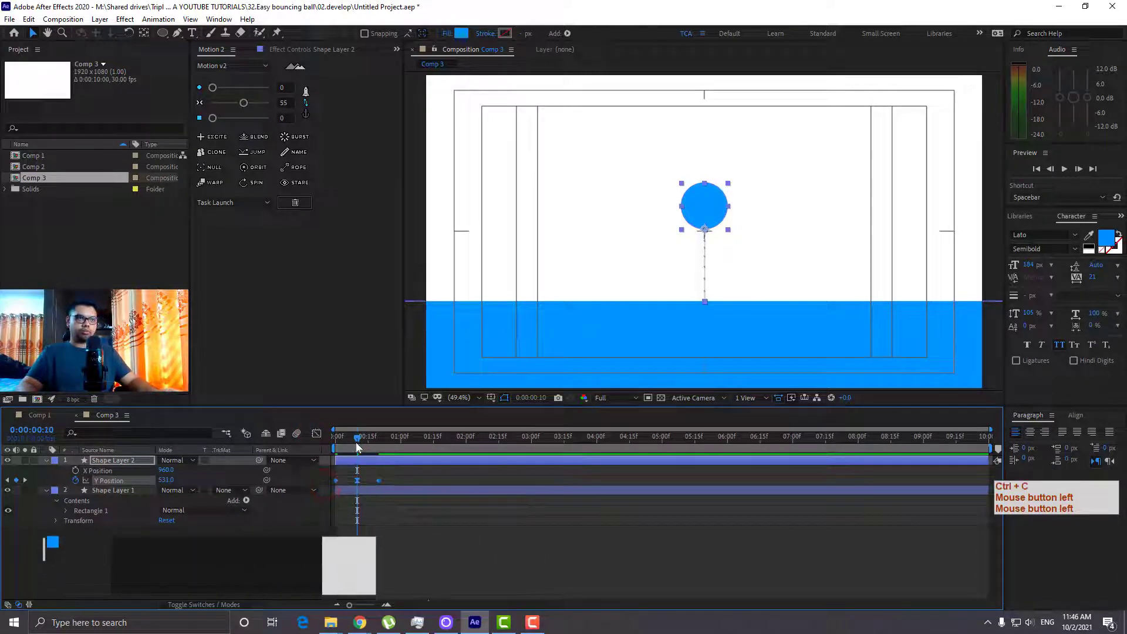
left_click_drag(357, 447, 379, 448)
key("ctrl+v")
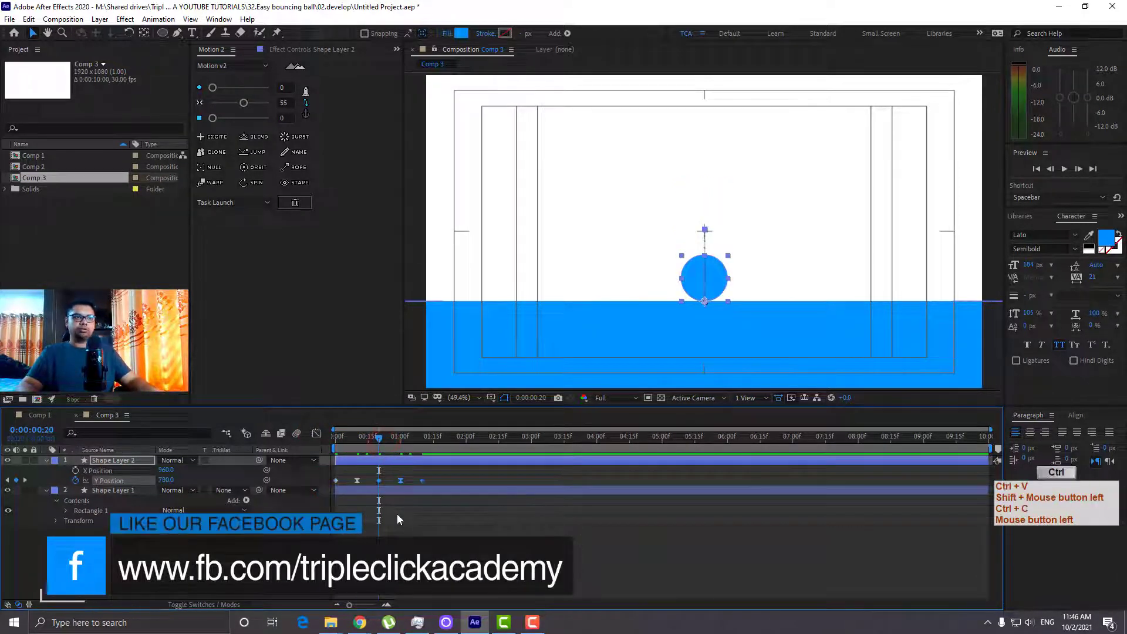
key("ctrl+v")
left_click_drag(395, 434, 478, 449)
key("ctrl+v")
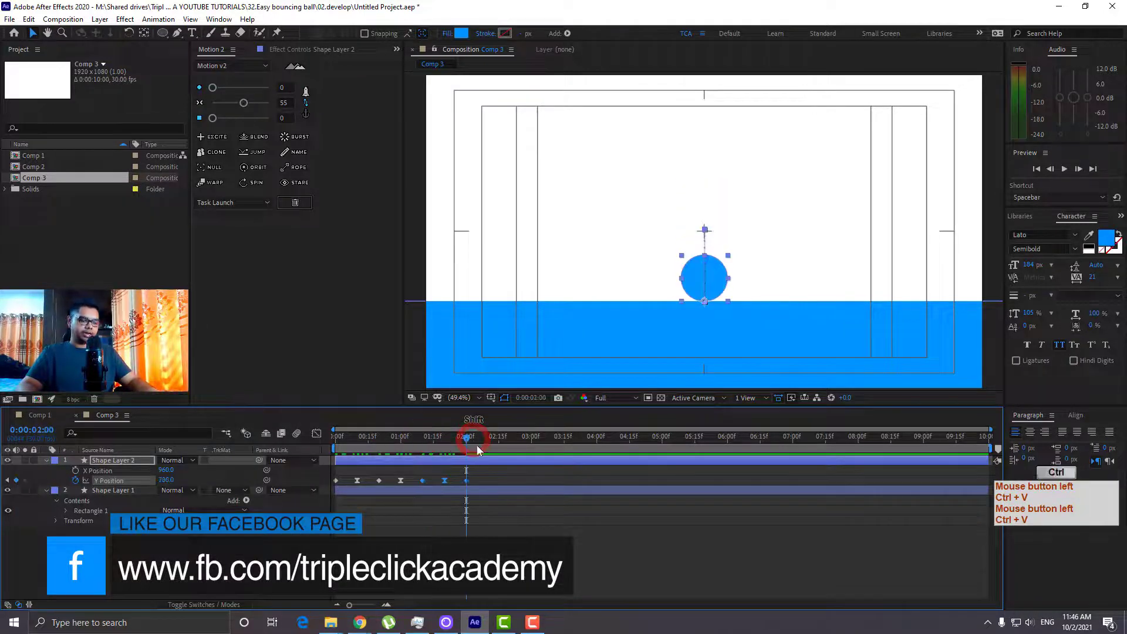
key("ctrl+v")
Copy all the Y Position keyframes, paste them from the last keyframe onward to extend the bounces to 0:00:05:10, and preview the animation
left_click_drag(533, 477, 333, 498)
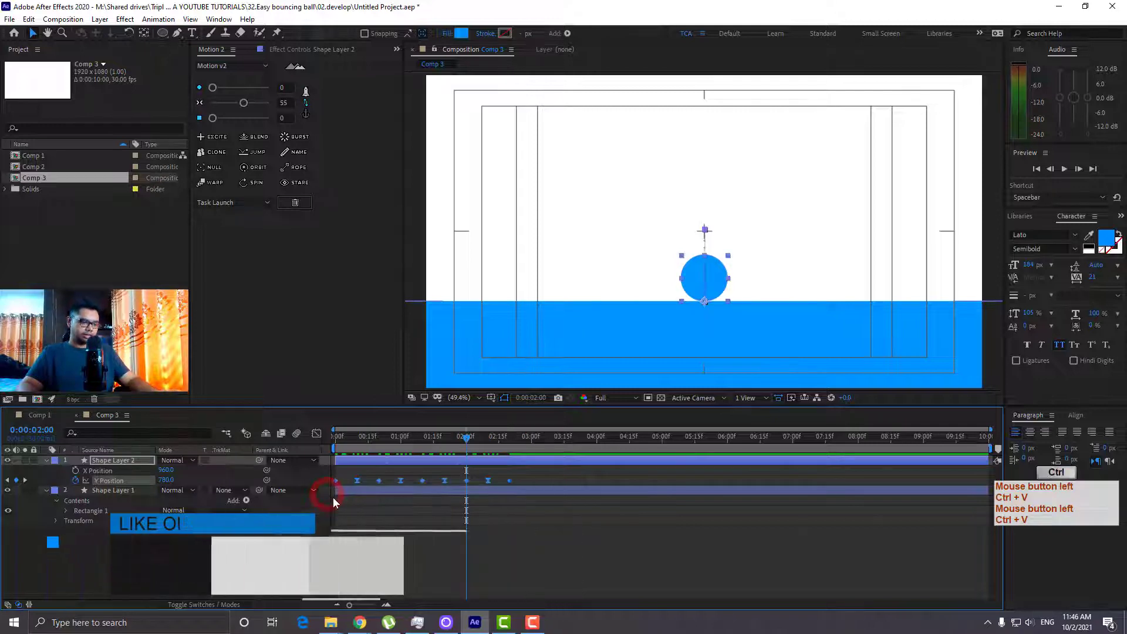
key("ctrl+c")
left_click_drag(482, 439, 87, 445)
key("ctrl+v")
left_click(529, 507)
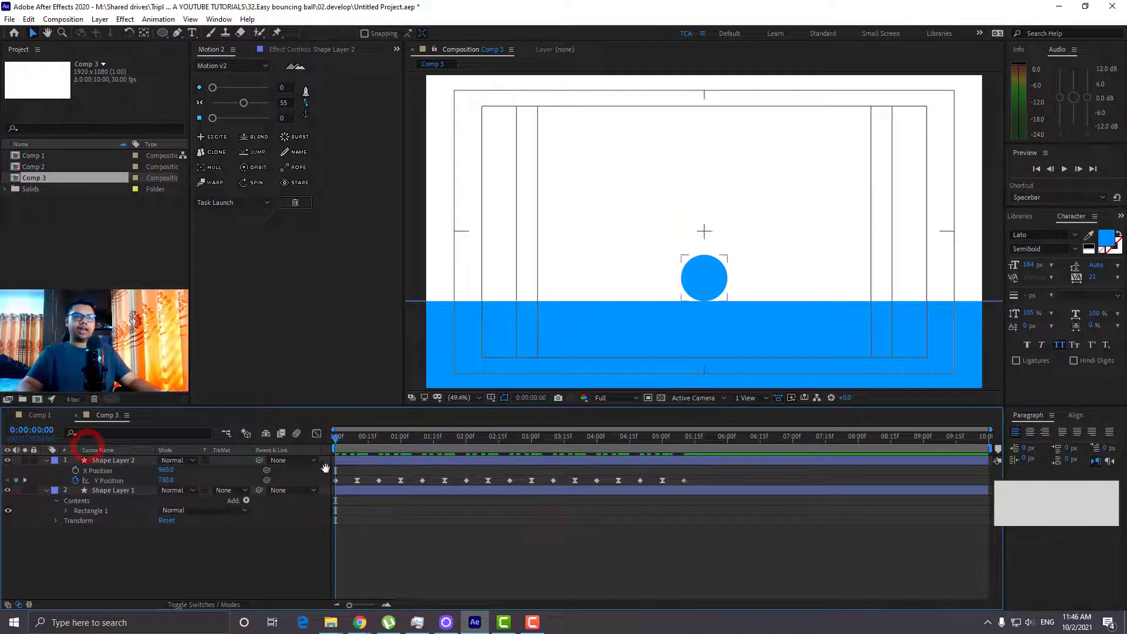
key("space")
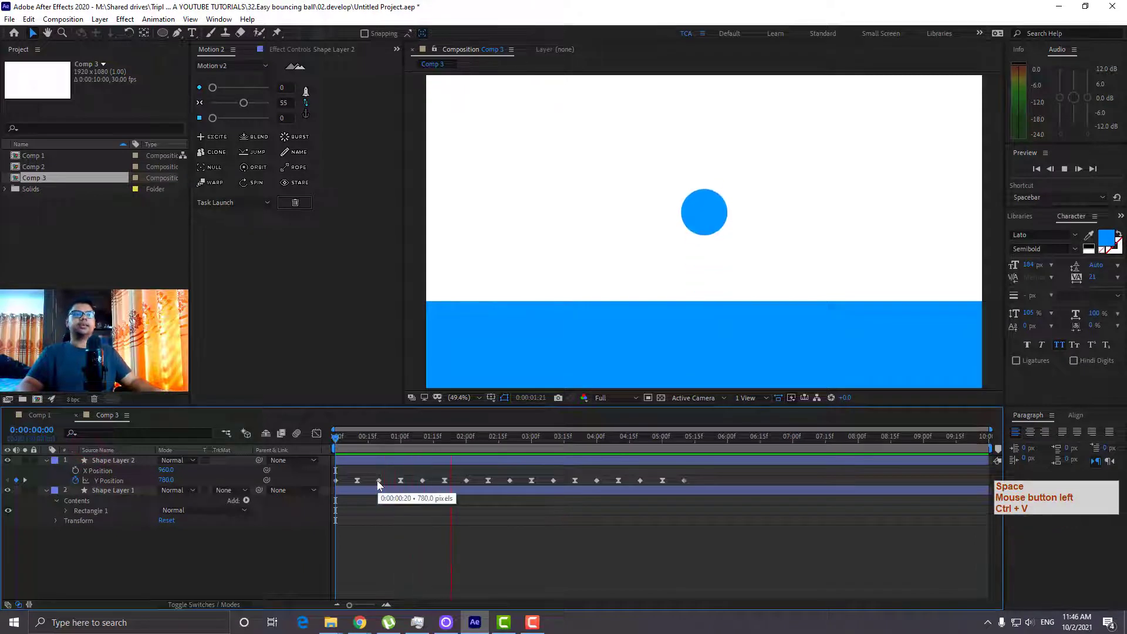
key("space")
Show the circle's Y Position curve in the graph editor and select all its keyframes with the transform box displayed
left_click(317, 434)
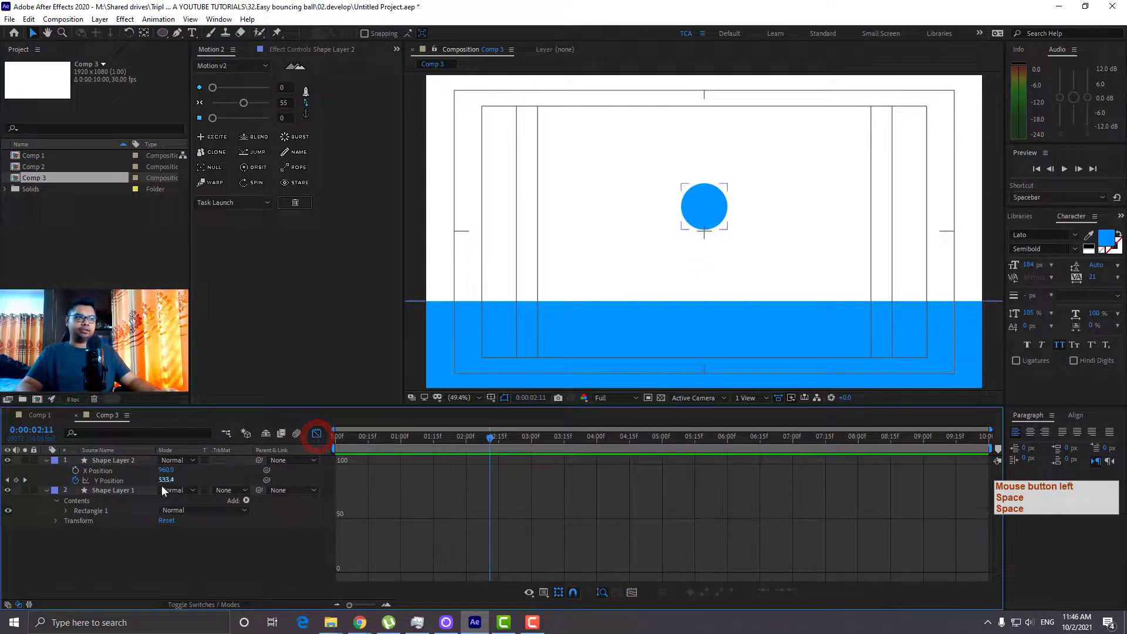
left_click(112, 481)
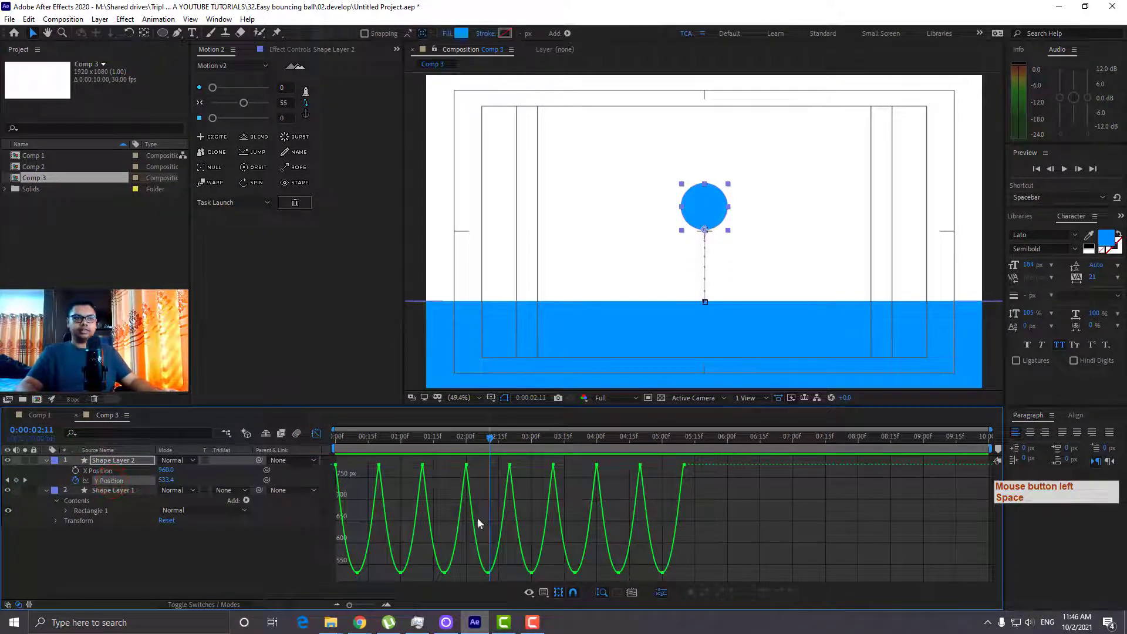
left_click(705, 463)
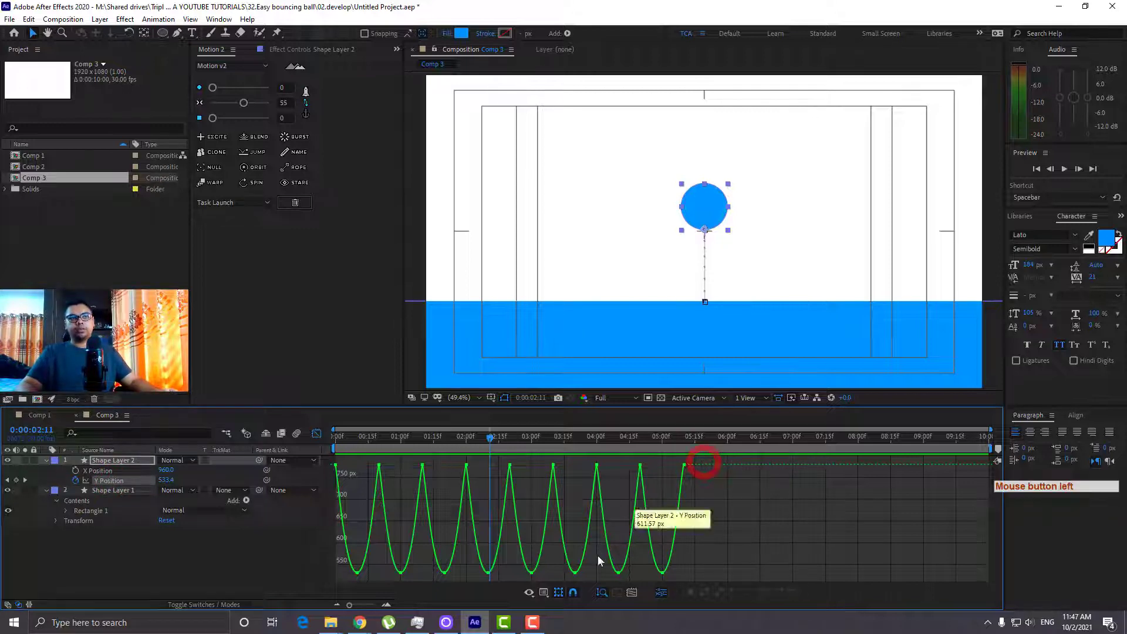
left_click(233, 590)
mouse_move(706, 464)
left_mouse_down()
mouse_move(384, 560)
mouse_move(345, 554)
left_mouse_up()
left_click_drag(699, 464, 307, 576)
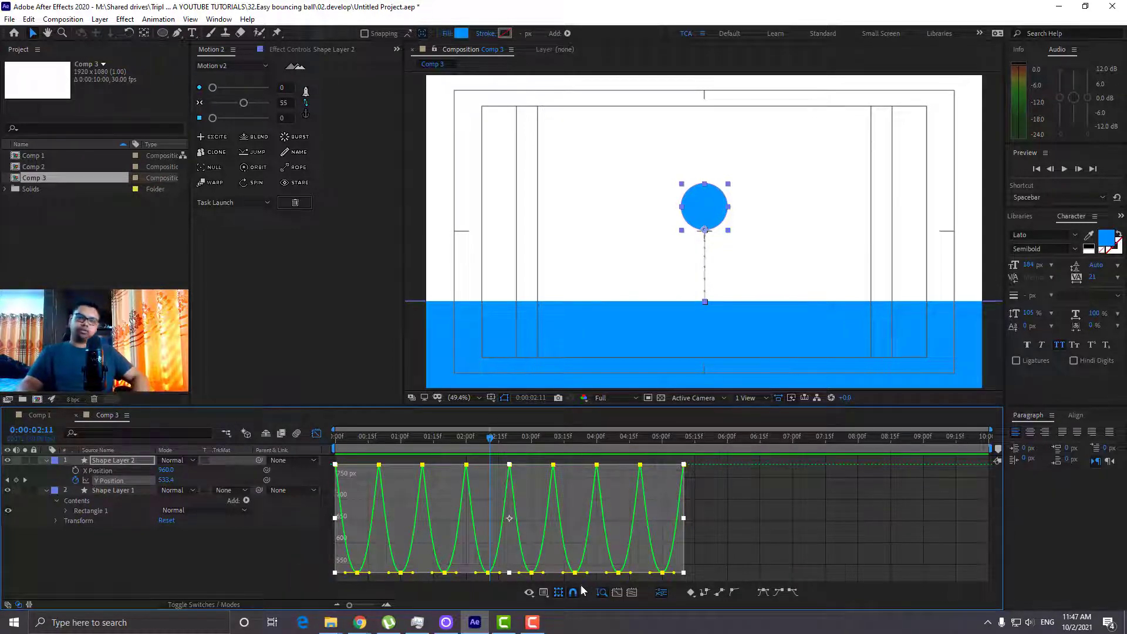
left_click(558, 592)
left_click(559, 593)
left_click(559, 593)
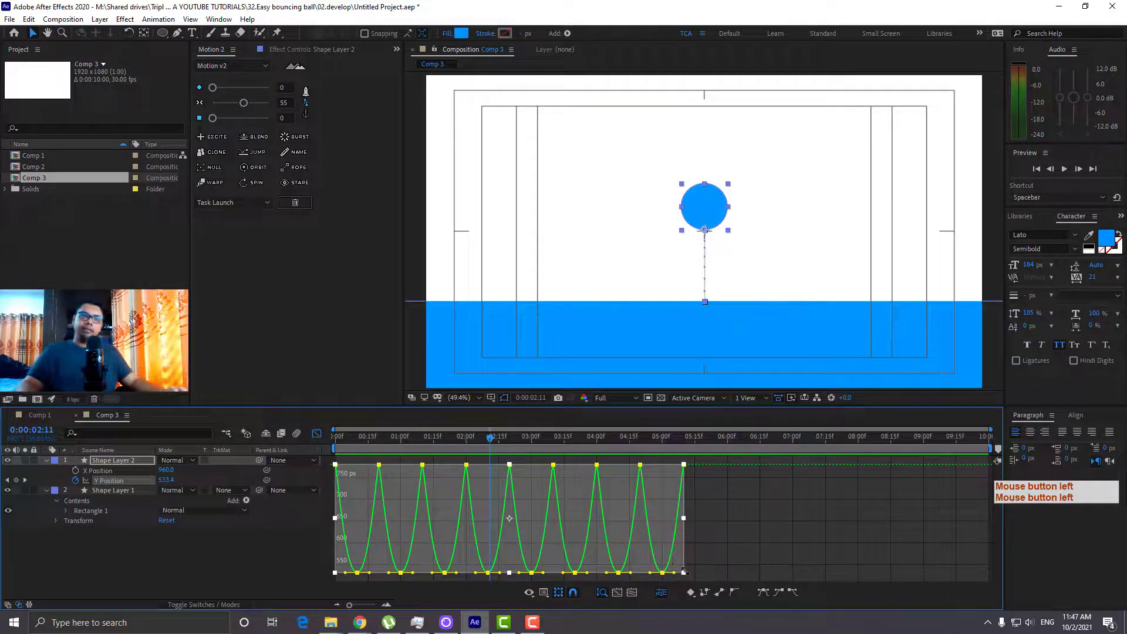
Taper the transform box so its end corner meets ground level at 0:00:05:10, shrinking each successive bounce, then close the graph editor
key("alt")
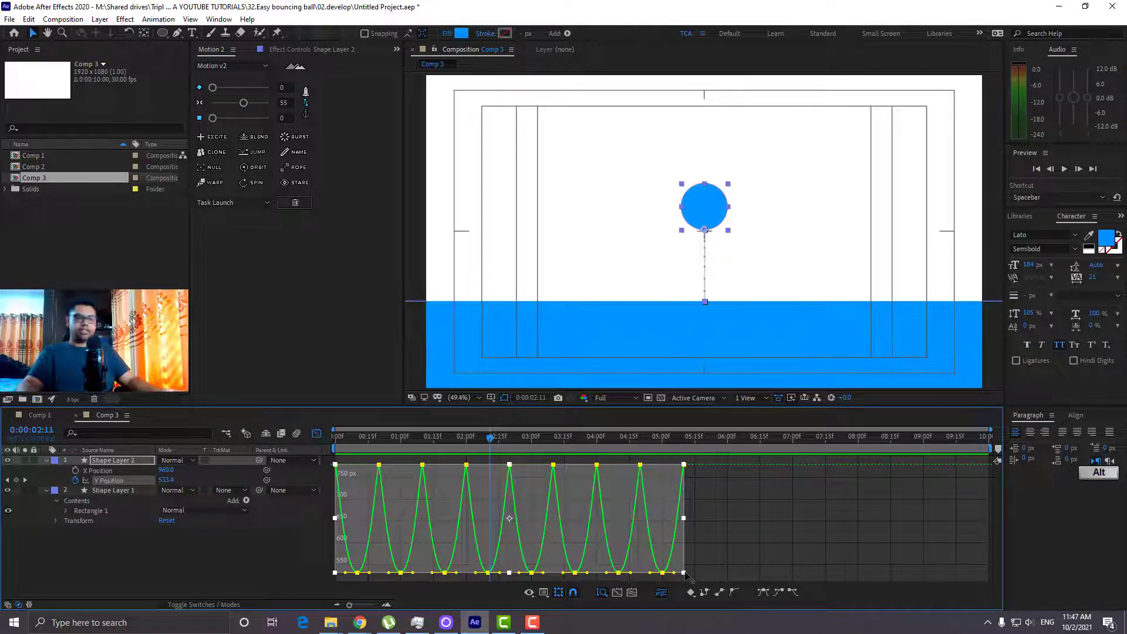
key("alt+shift")
left_click(687, 569, "alt")
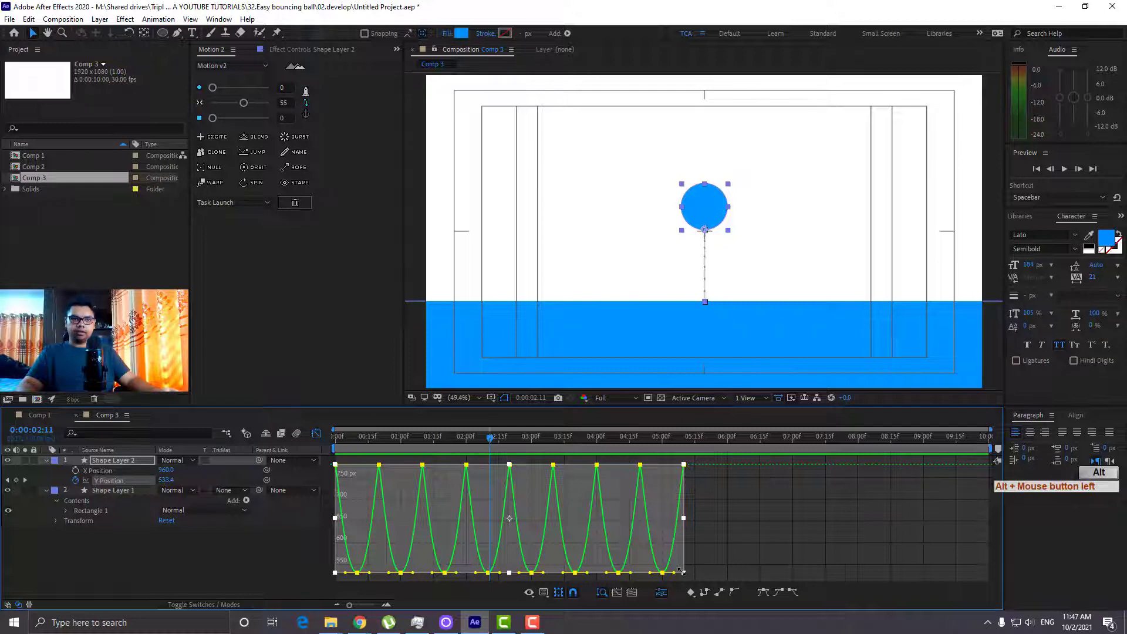
left_click_drag(684, 574, 703, 466)
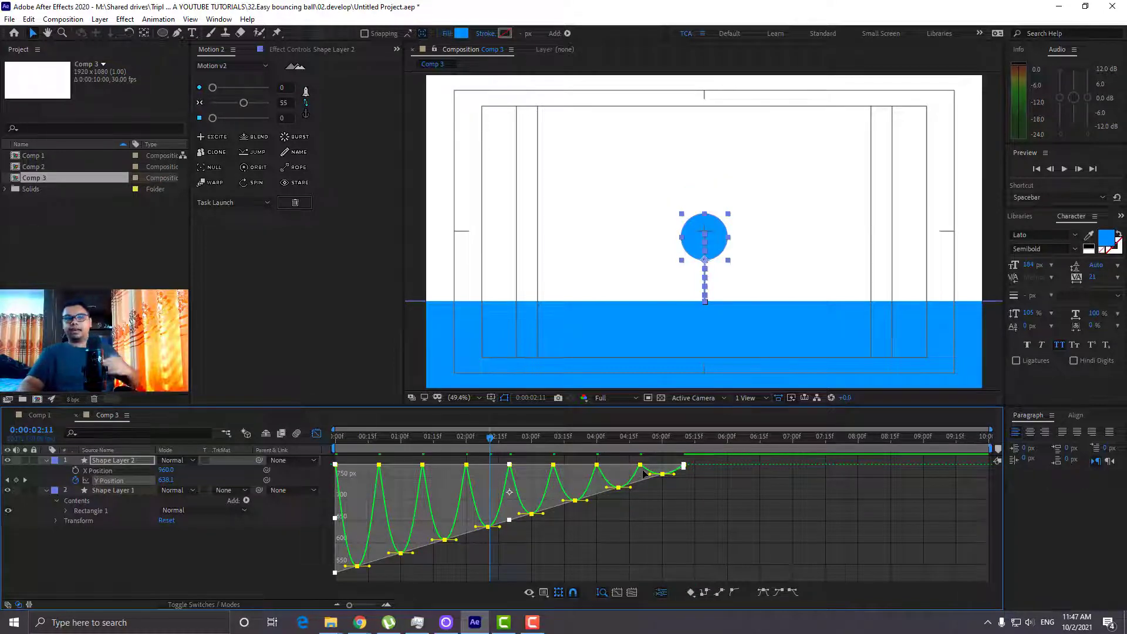
left_click(317, 434)
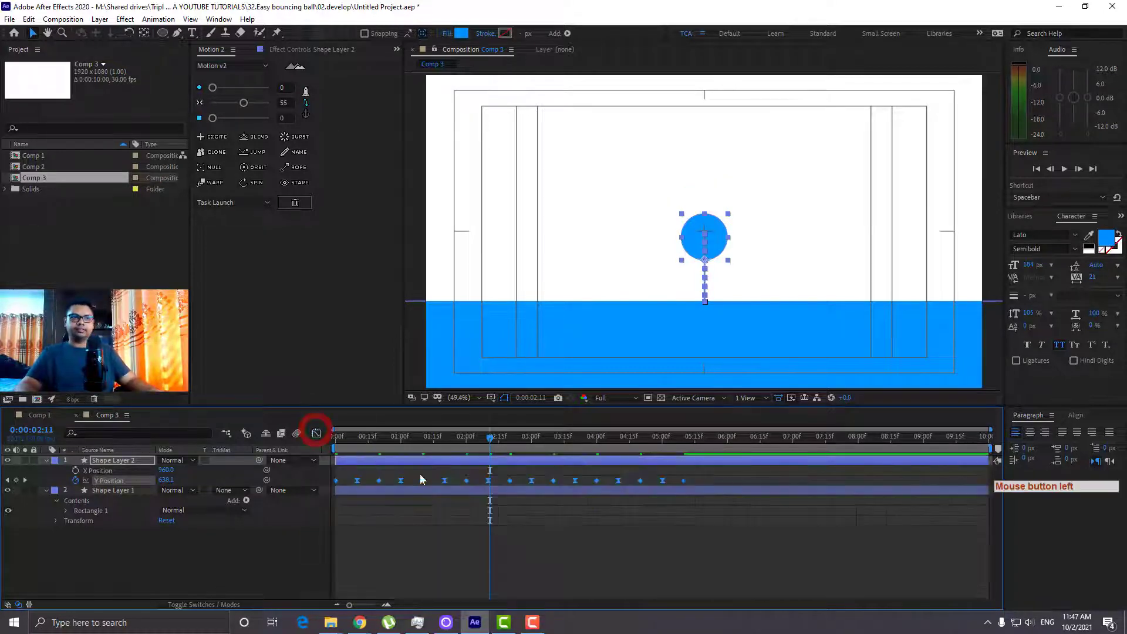
Preview the decaying vertical bounce from frame 0
left_click(550, 541)
left_click(495, 513)
key("space")
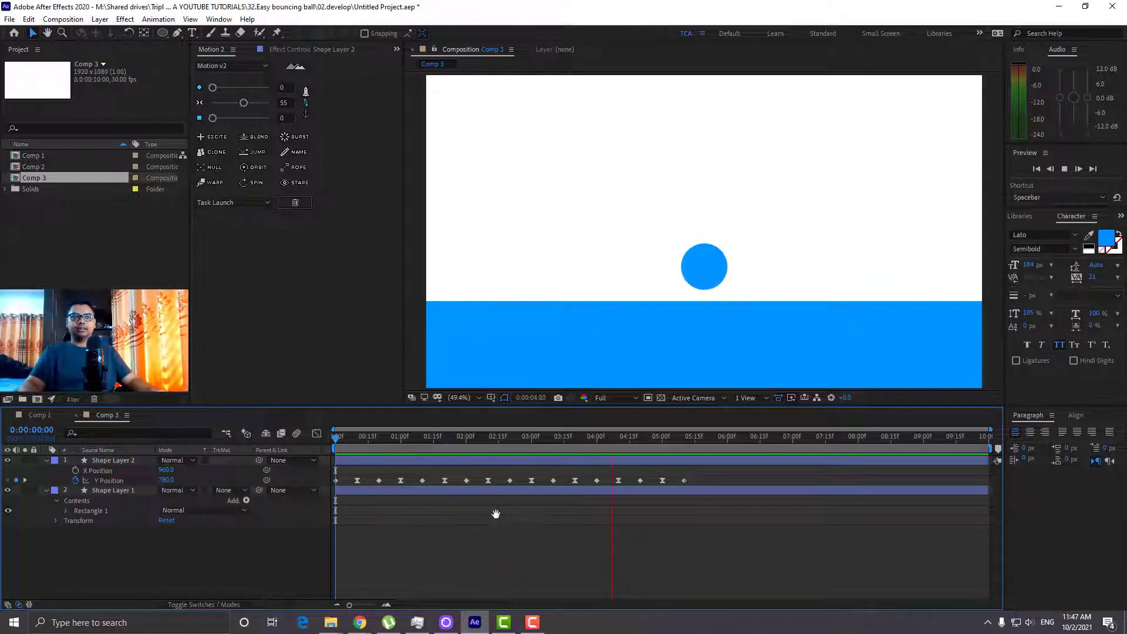
left_click(551, 438)
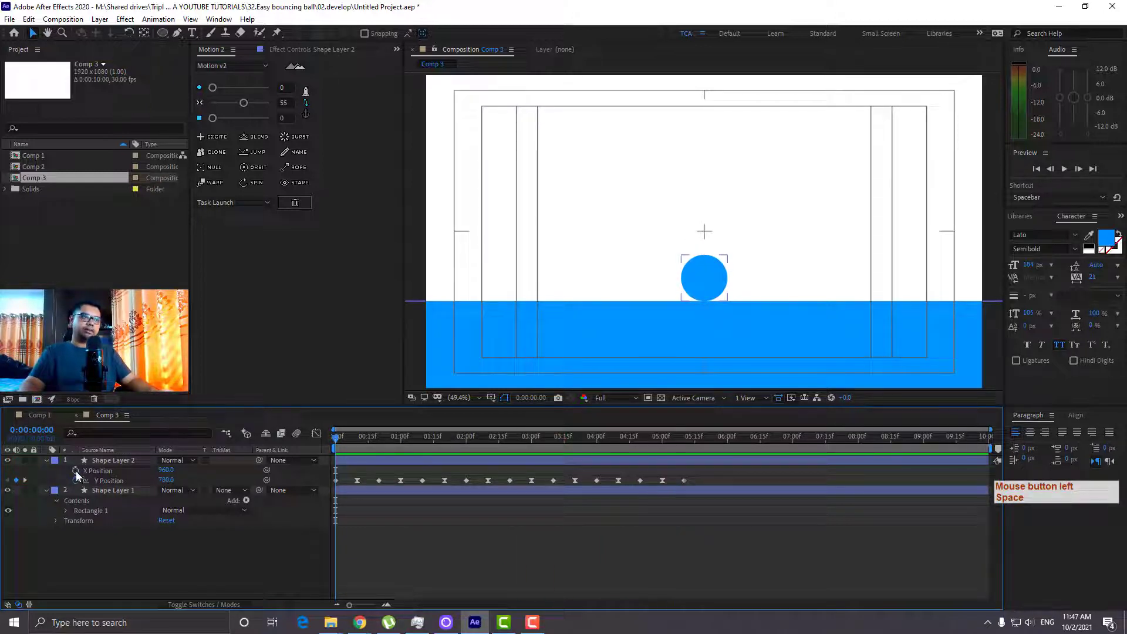
Keyframe the circle's X Position from about -105 at frame 0, off the composition's left edge, to 1766.5 at 0:00:05:10
left_click(76, 470)
left_click_drag(720, 278, 410, 395)
mouse_move(530, 445)
left_mouse_down()
mouse_move(696, 440)
mouse_move(682, 443)
left_mouse_up()
left_click(683, 443, "shift")
left_click_drag(417, 281, 953, 280)
left_click(746, 519)
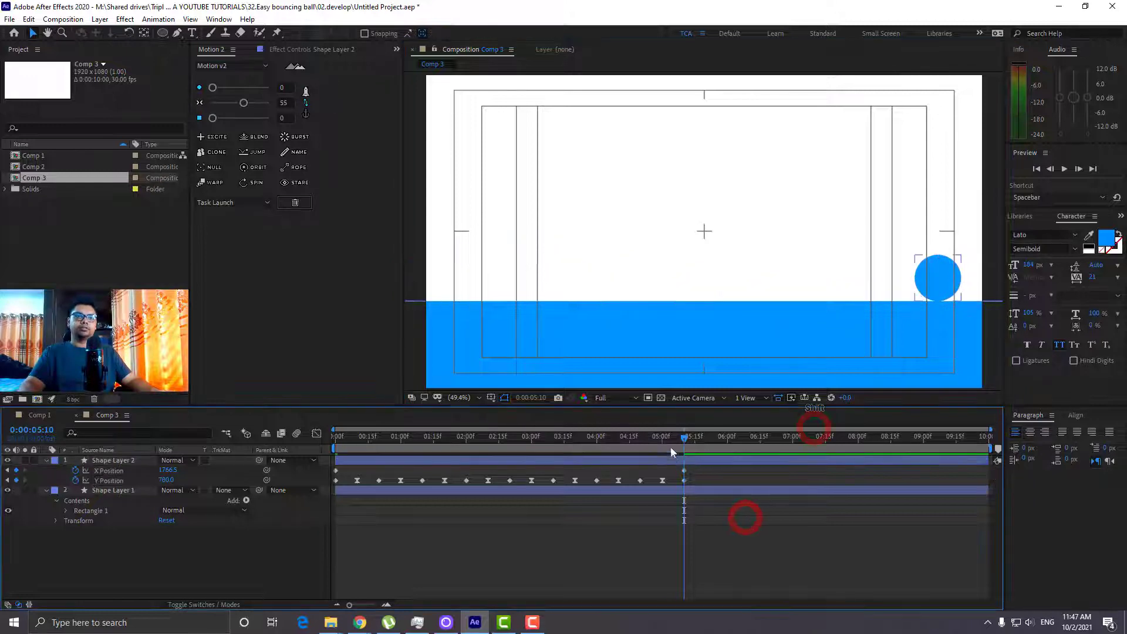
Preview the circle bouncing across the composition from frame 0
left_click_drag(671, 442, 45, 470)
key("space")
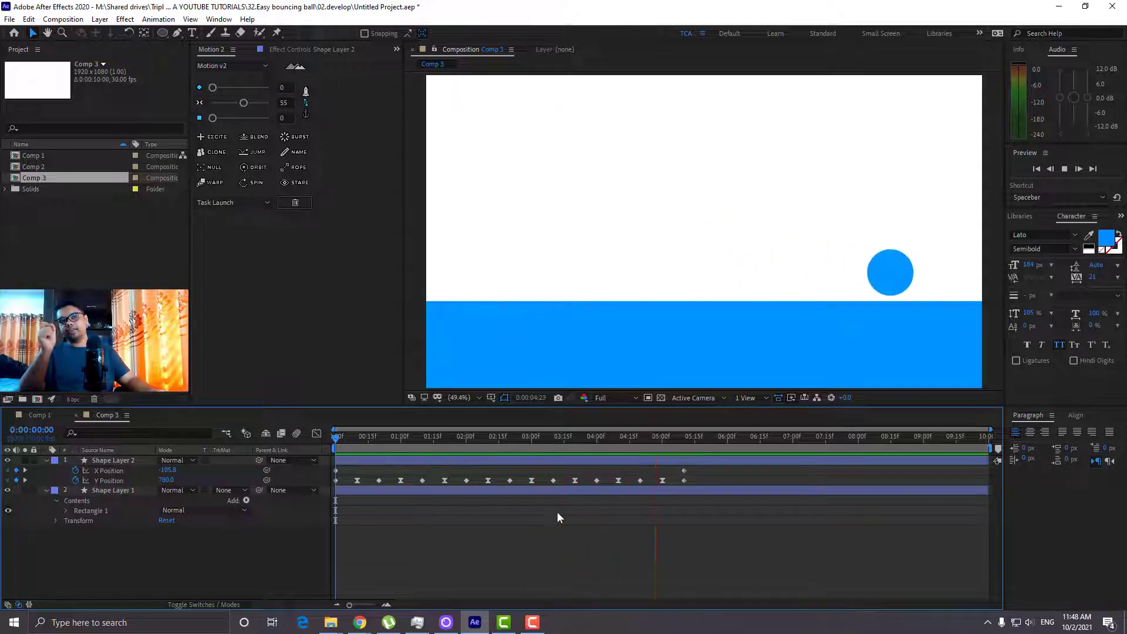
key("space")
Shift the last two Y Position keyframes slightly earlier to shorten the final bounce
left_click_drag(653, 437, 642, 437)
left_click_drag(661, 479, 657, 480)
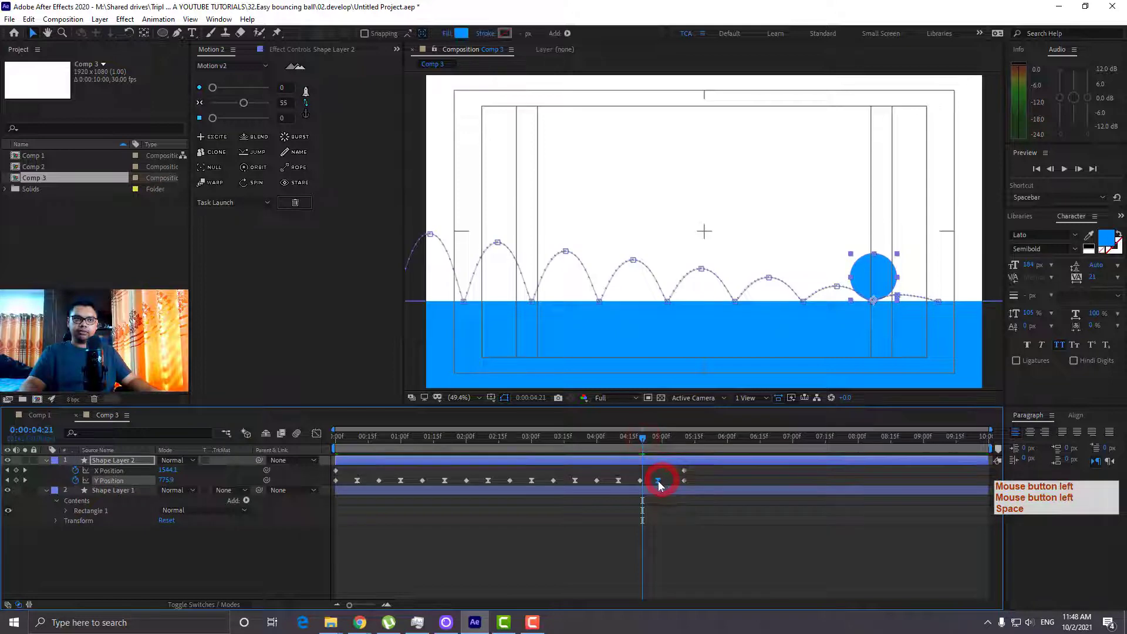
left_click(683, 479)
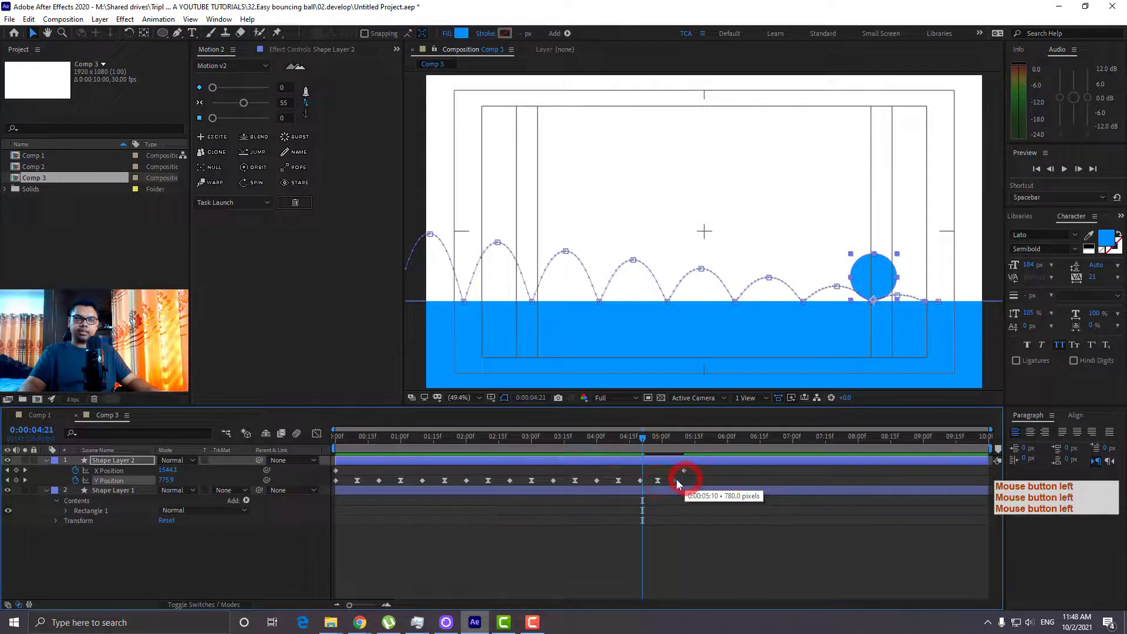
left_click(666, 517)
Play the animation from the start to check the shortened final bounce
key("Home")
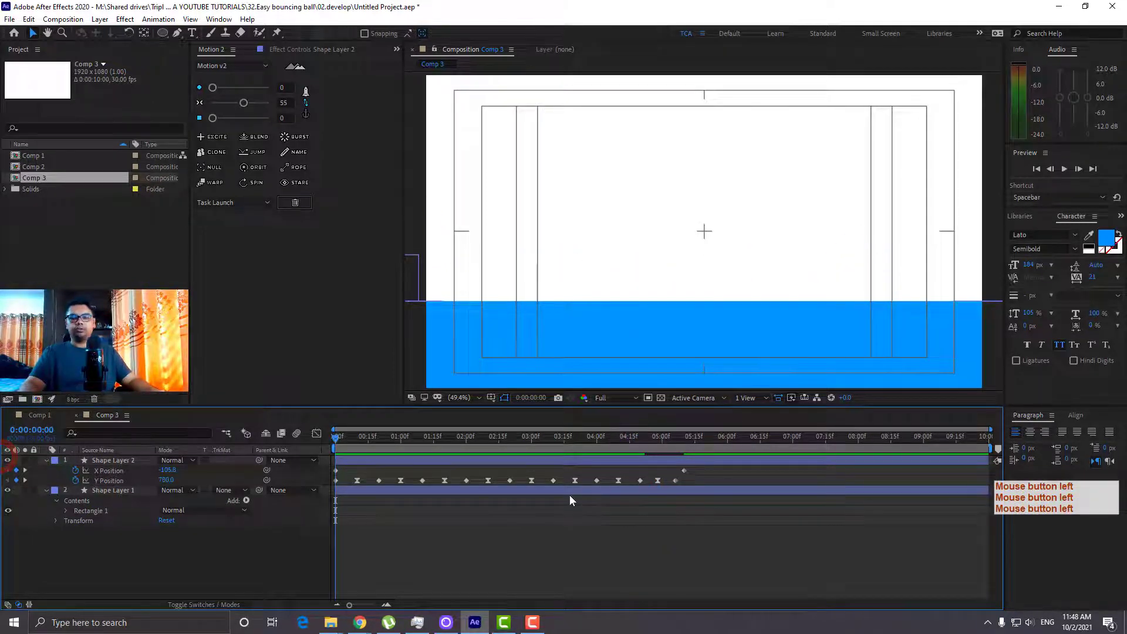
key("F9")
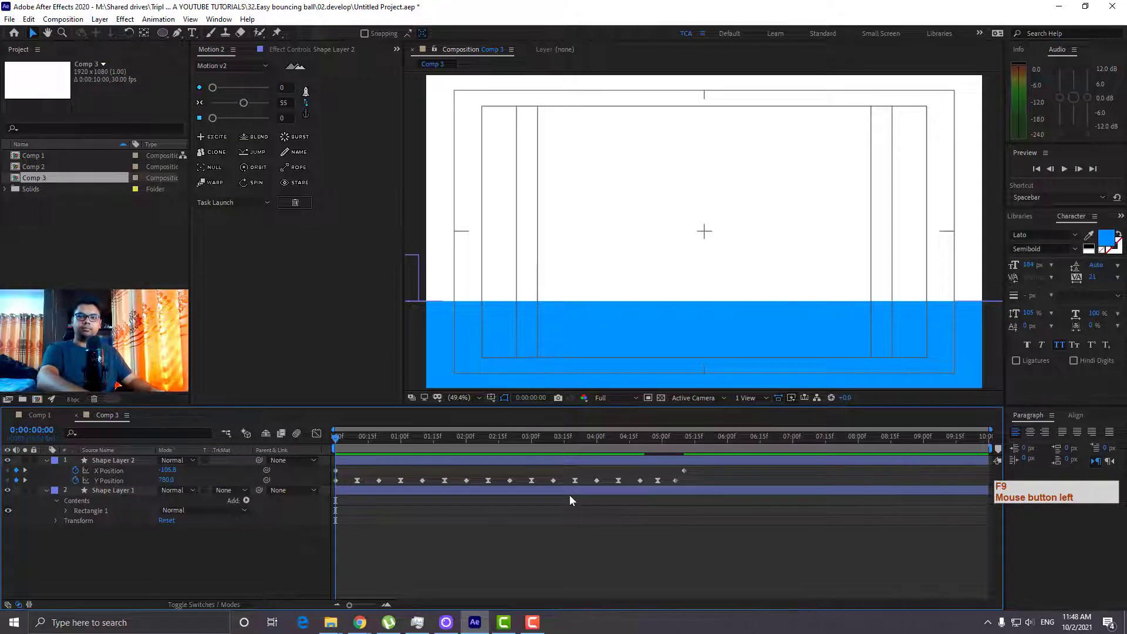
key("space")
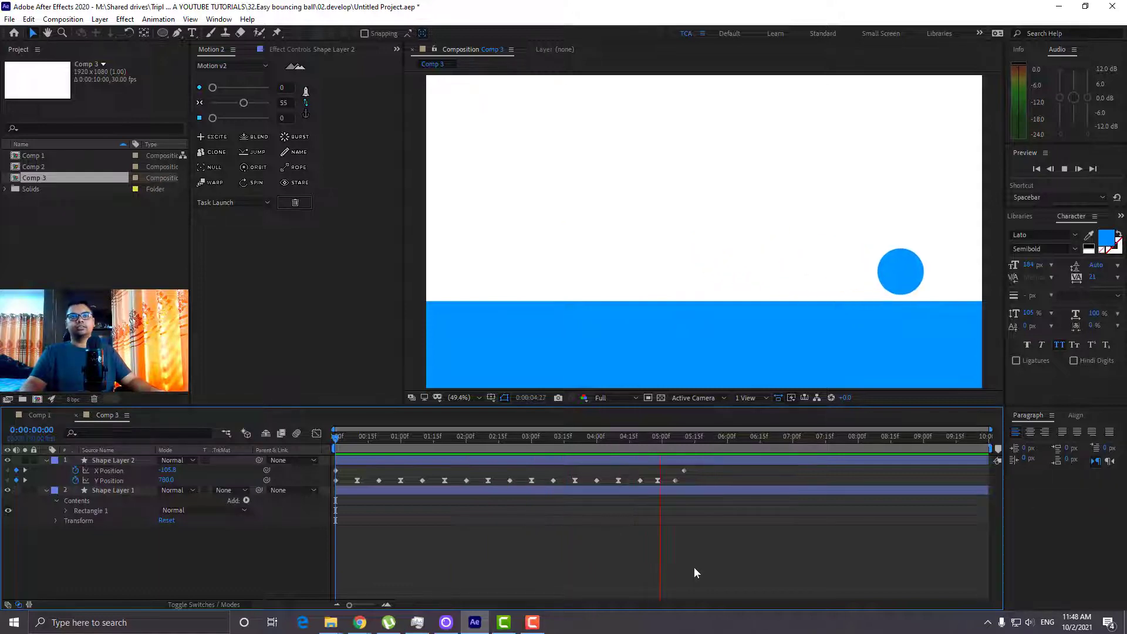
key("space")
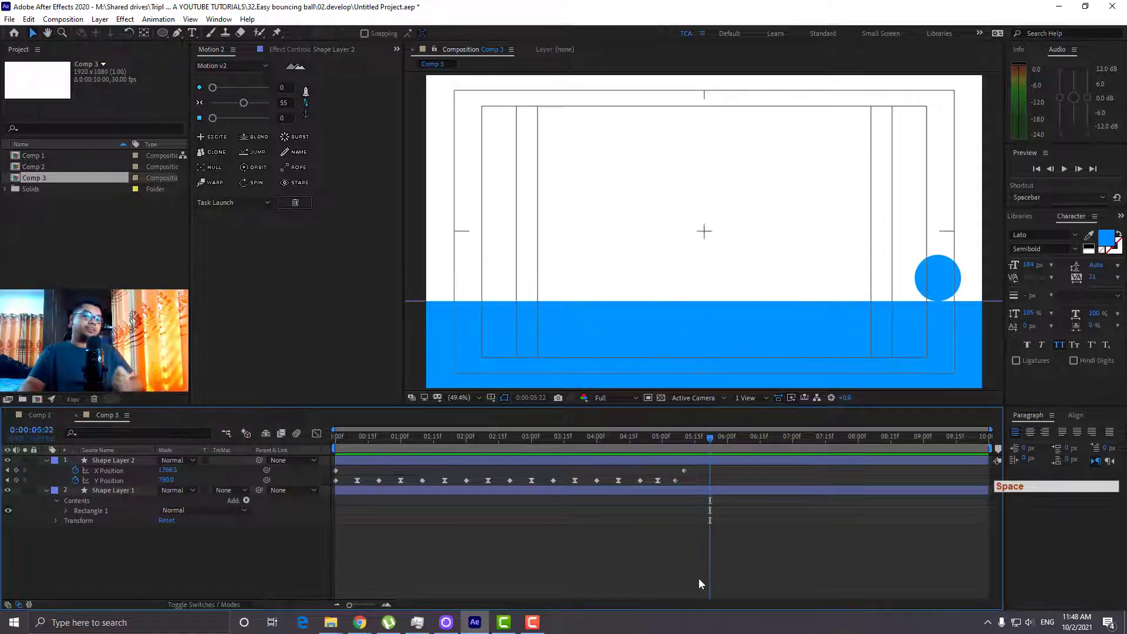
Switch to the browser and look through the academy's course list and the 03 Professional After Effects & Motion Graphics Course page
left_click(1055, 7)
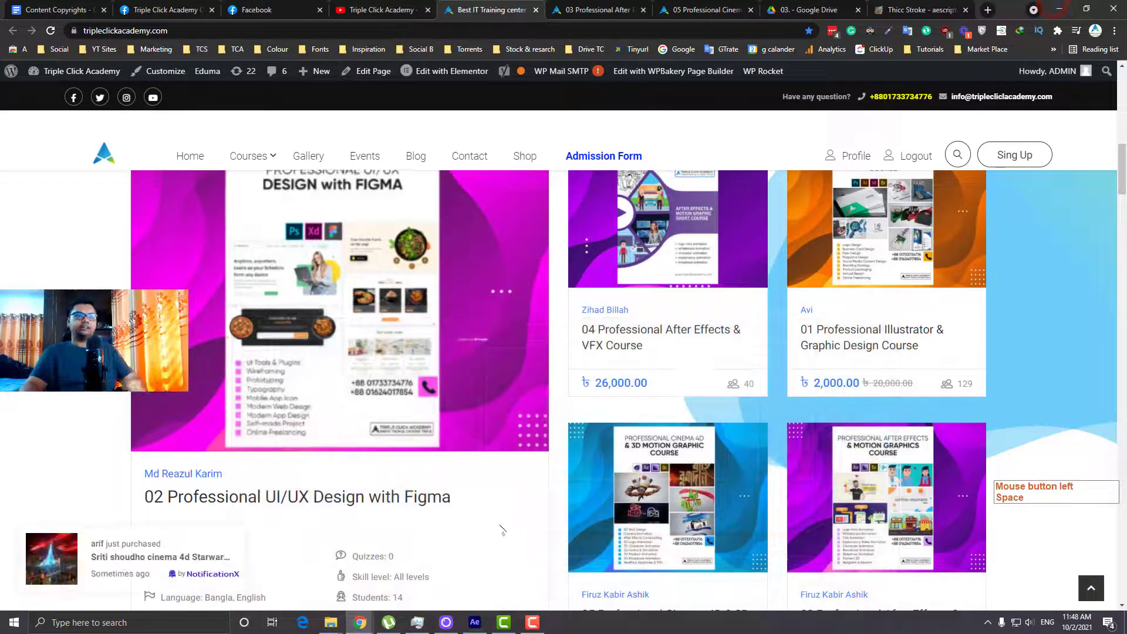
scroll(524, 517, "down", 2)
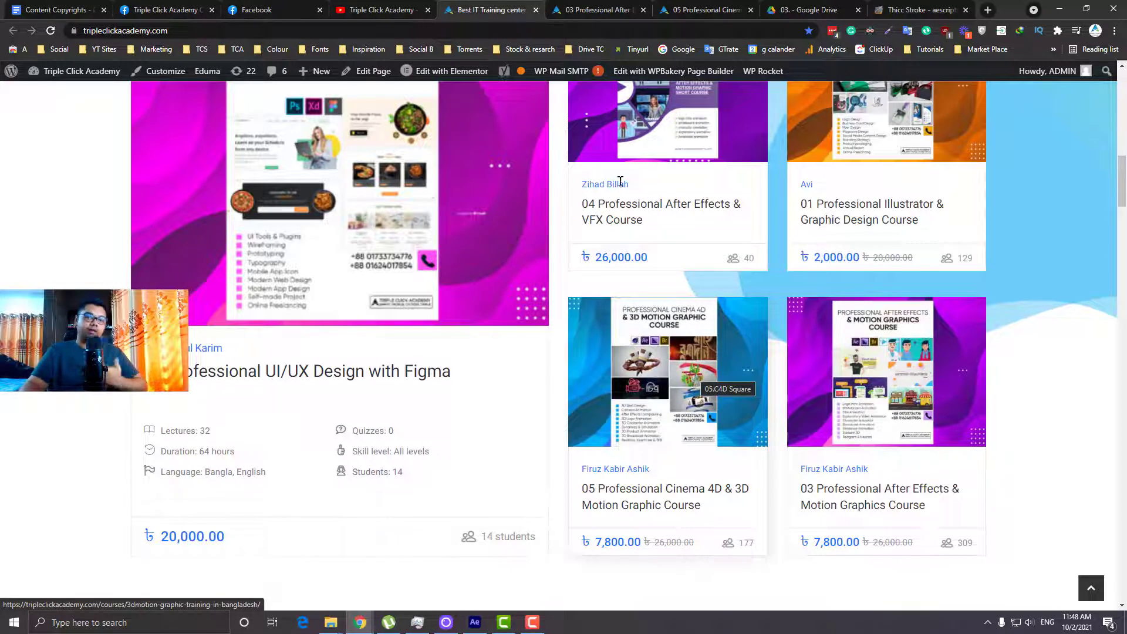
left_click(575, 7)
scroll(677, 492, "down", 4)
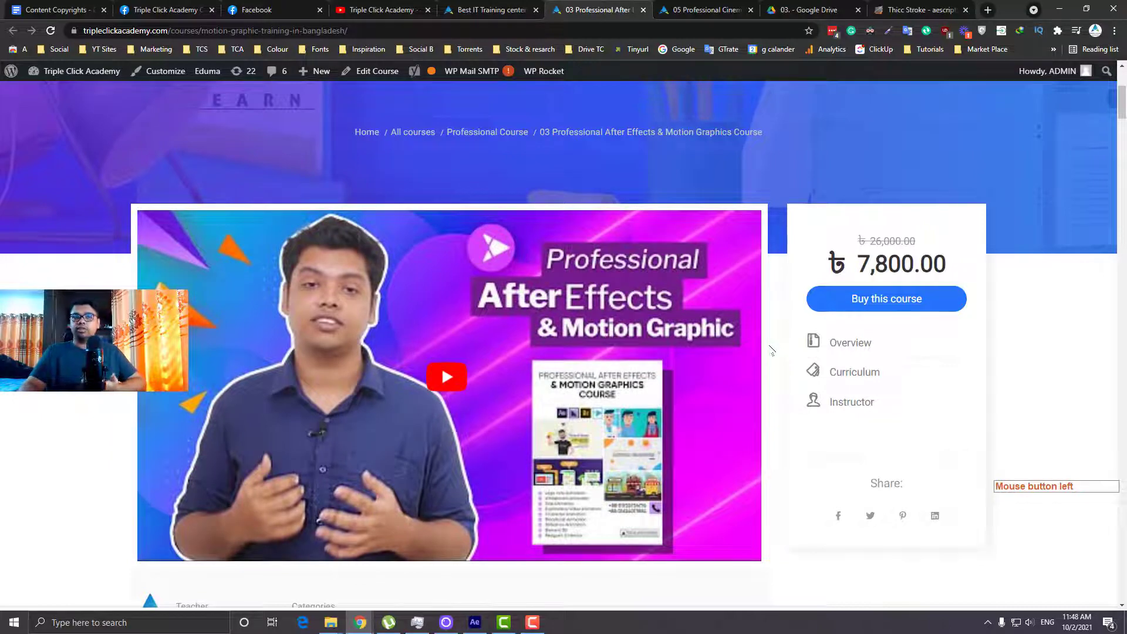
scroll(779, 358, "up", 1)
scroll(779, 357, "down", 10)
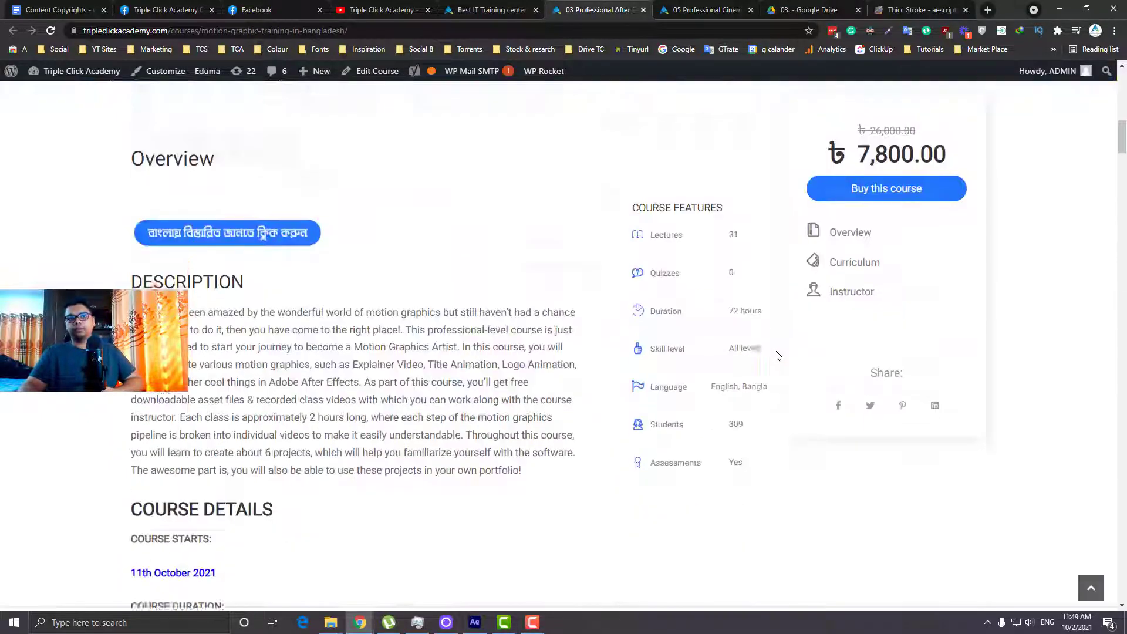
scroll(779, 357, "up", 2)
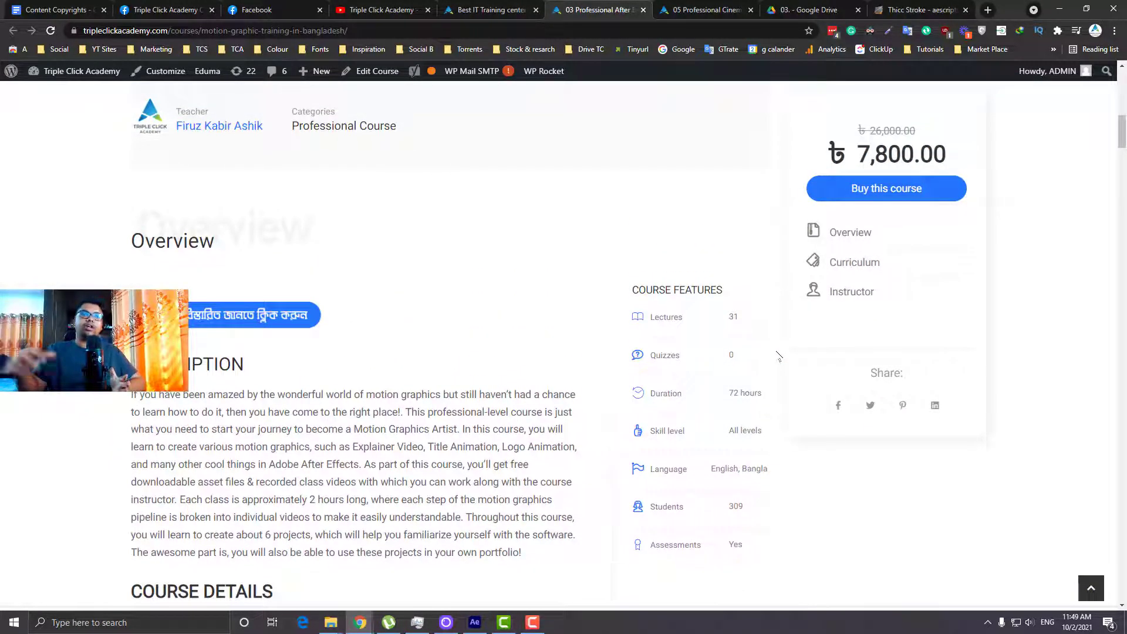
scroll(779, 357, "up", 7)
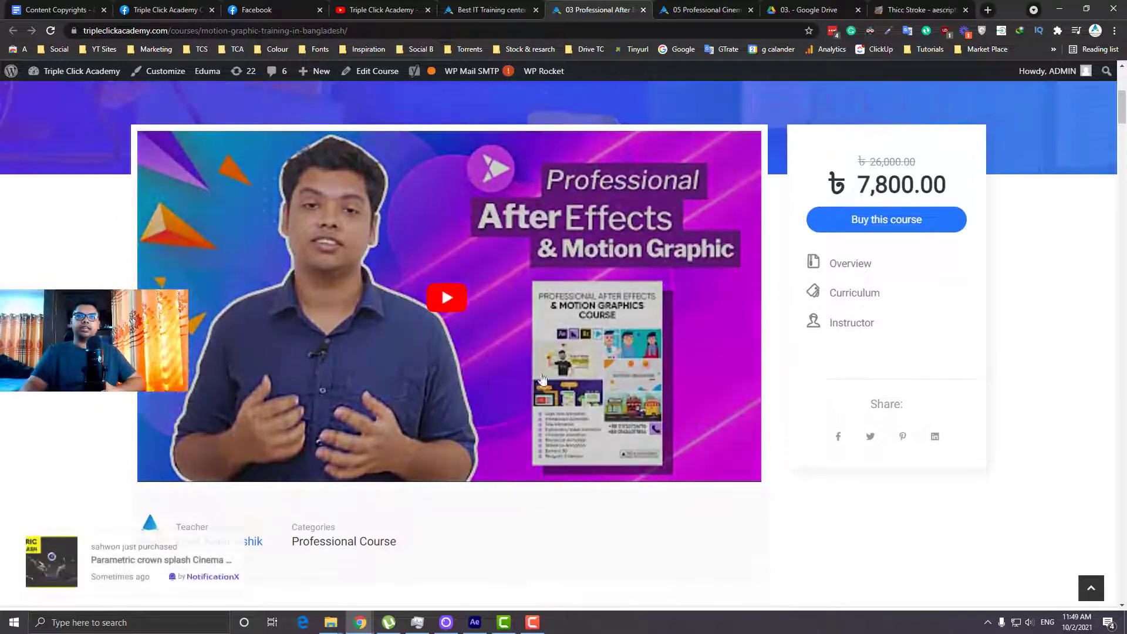
scroll(506, 304, "down", 13)
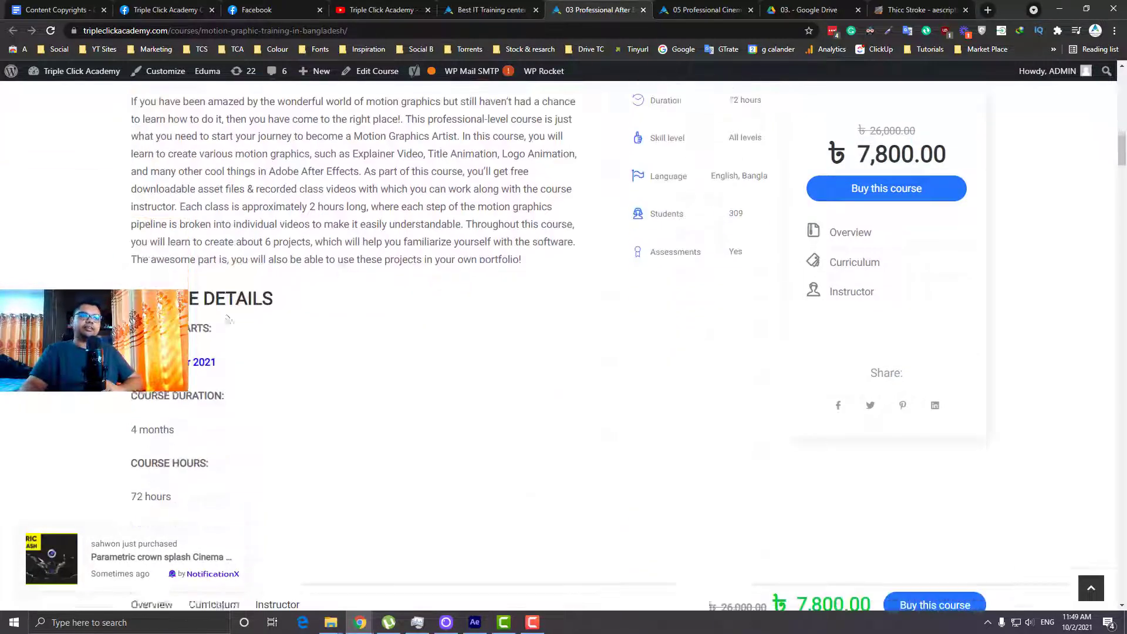
scroll(643, 385, "down", 7)
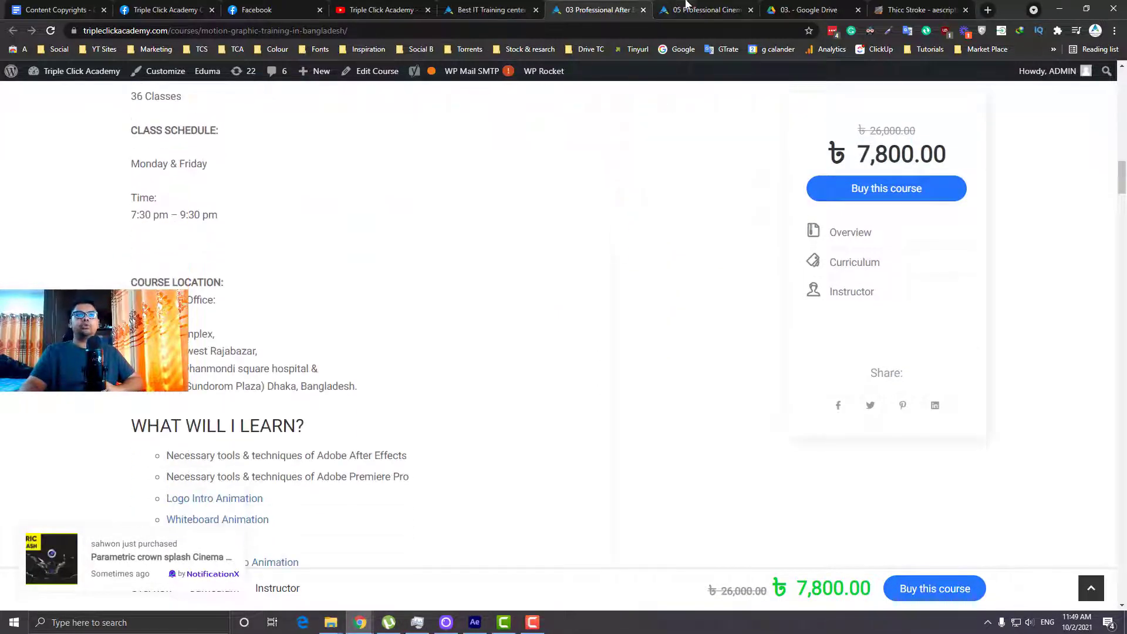
Look through the 05 Professional Cinema 4D & 3D Motion Graphic Course page's overview and course details
left_click(686, 7)
scroll(647, 367, "down", 10)
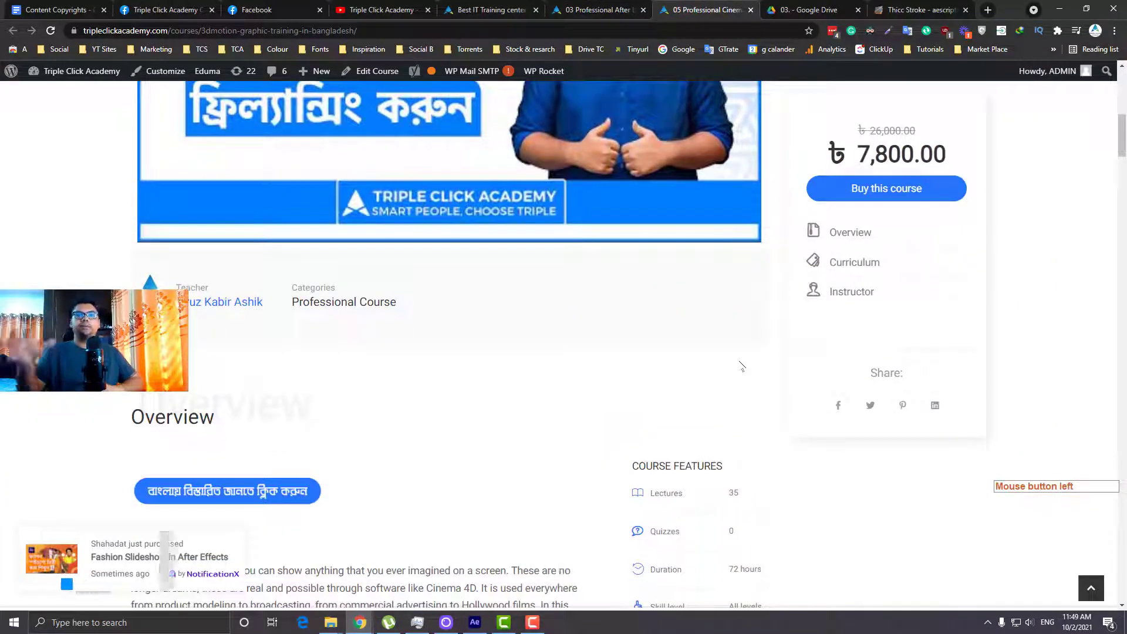
scroll(741, 367, "down", 5)
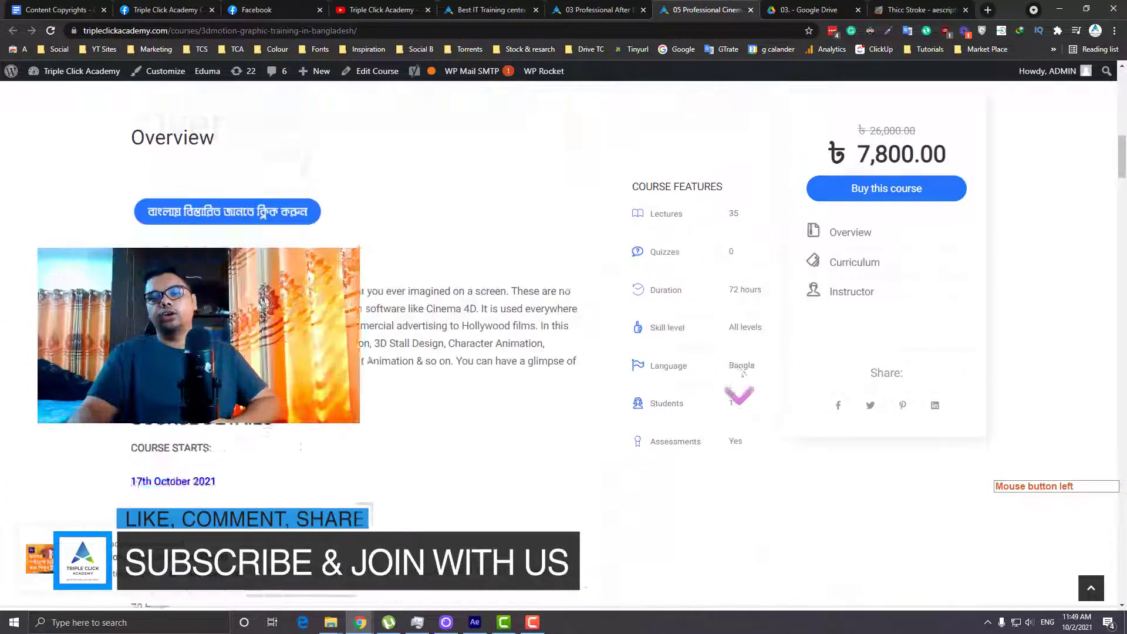
scroll(742, 373, "down", 1)
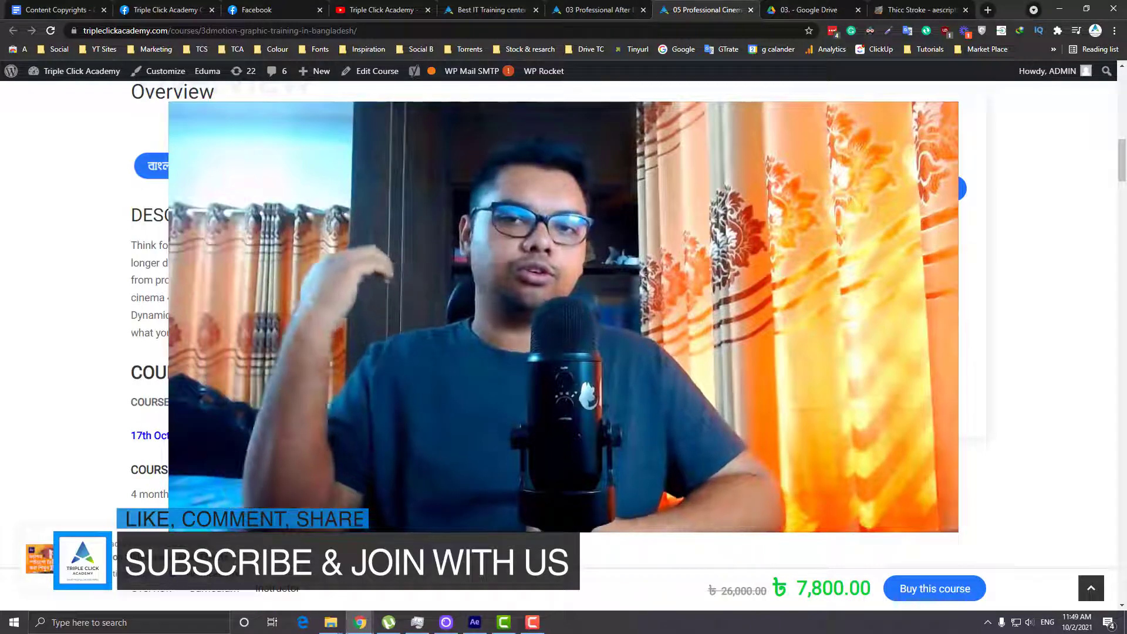